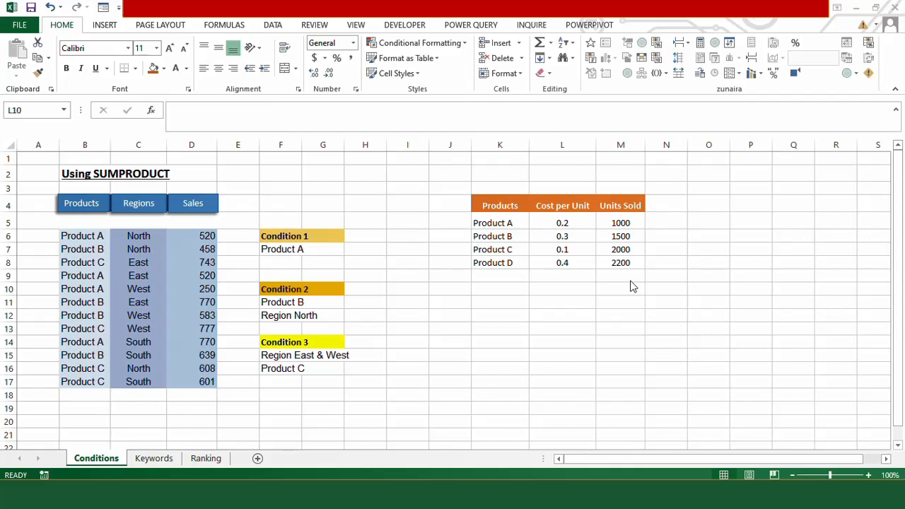
Multiply Product A's cost per unit by its units sold in N5 with =L5*M5, and fill the formula down to N8.
{"action": "left_click", "coordinate": [667, 223]}
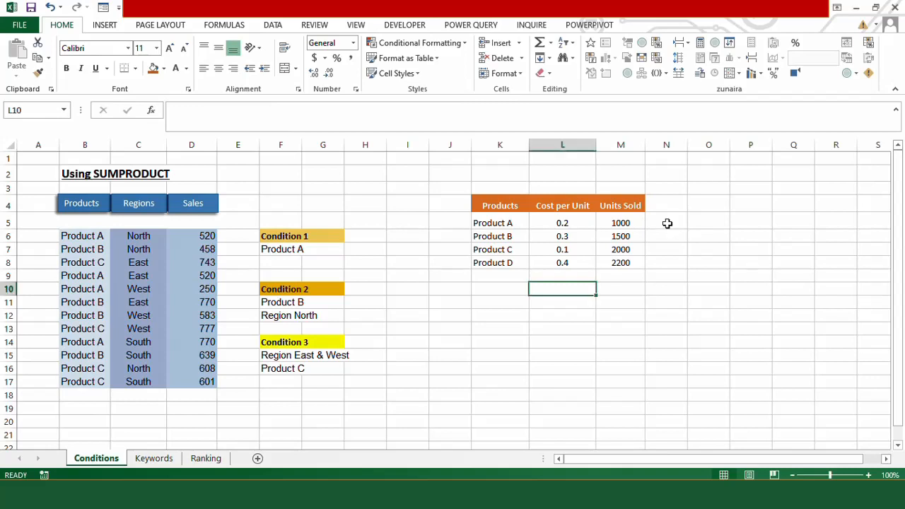
{"action": "left_click", "coordinate": [667, 224]}
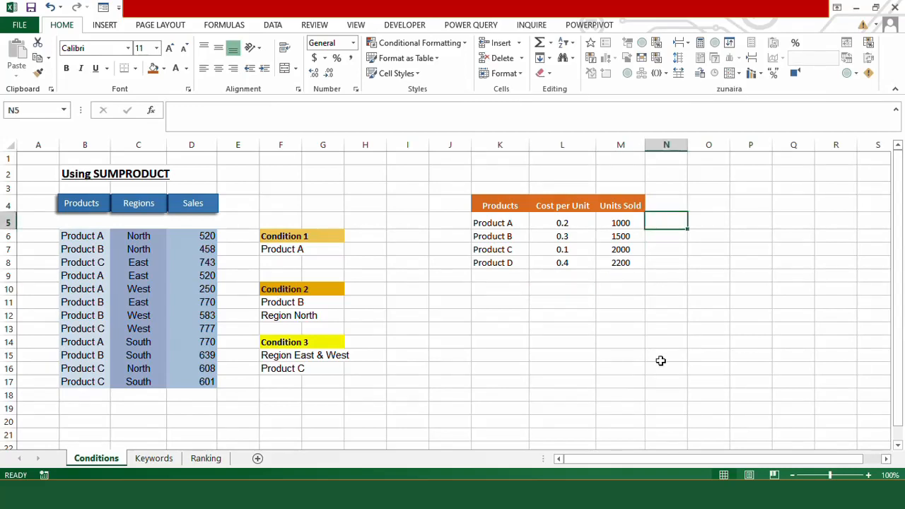
{"action": "type", "text": "="}
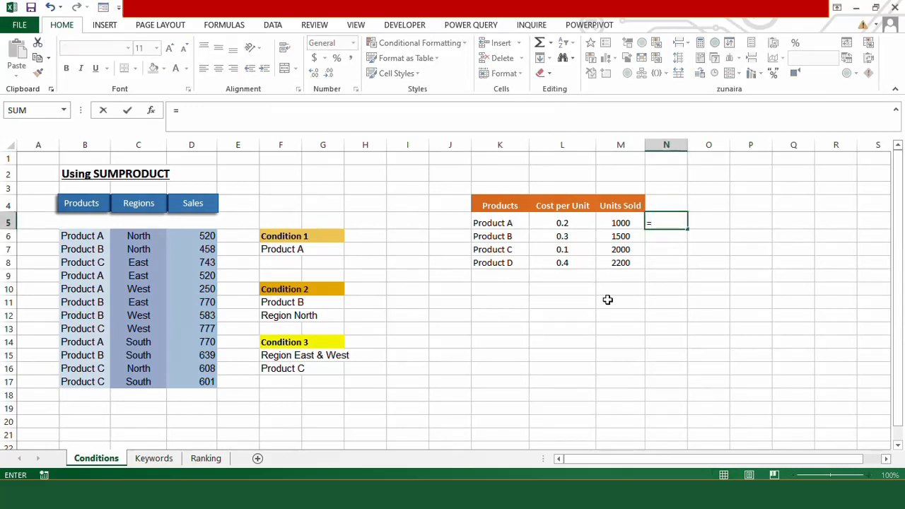
{"action": "left_click", "coordinate": [562, 223]}
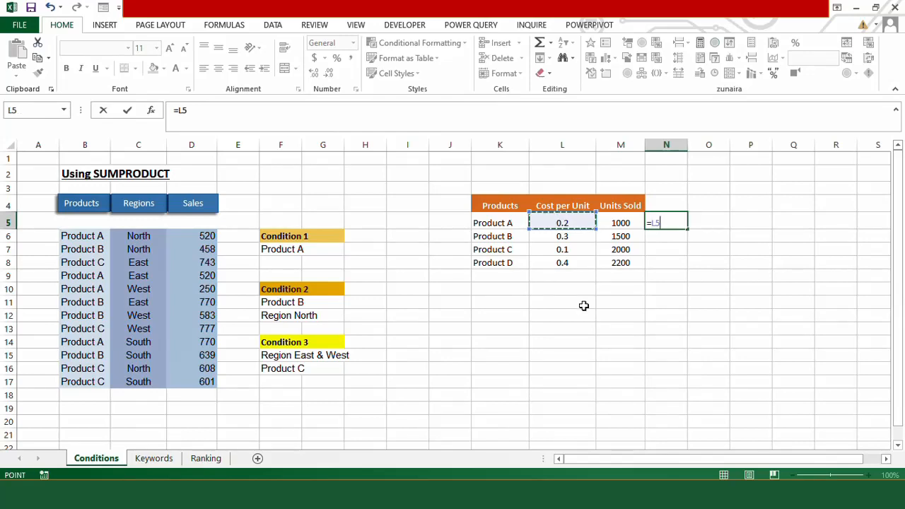
{"action": "type", "text": "*"}
{"action": "left_click", "coordinate": [630, 221]}
{"action": "key", "text": "Return"}
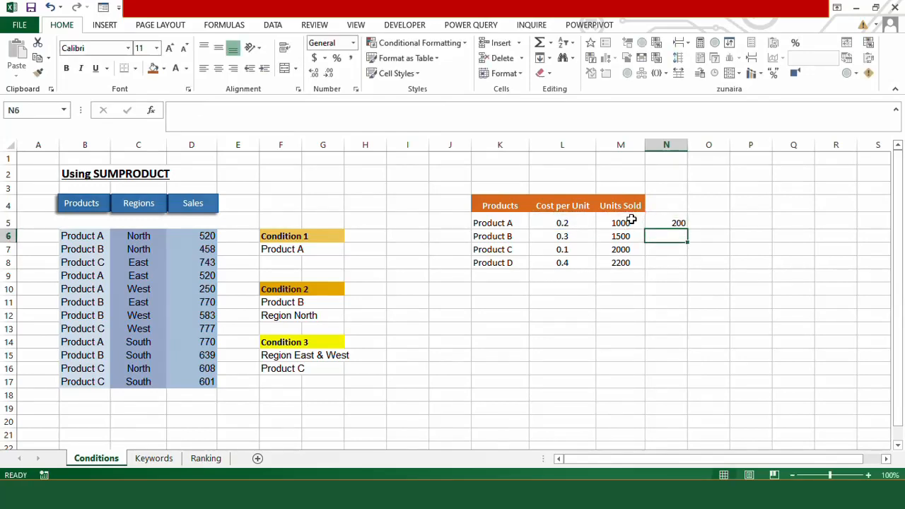
{"action": "left_click", "coordinate": [658, 221]}
{"action": "left_click_drag", "start_coordinate": [687, 228], "coordinate": [680, 272]}
Total the product costs N5:N8 in cell N9 with a SUM formula.
{"action": "left_click", "coordinate": [678, 276]}
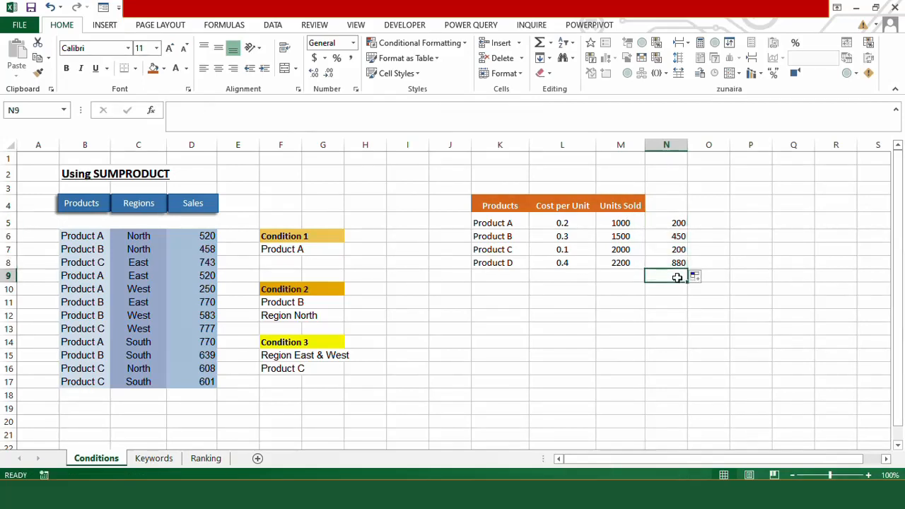
{"action": "type", "text": "=sum("}
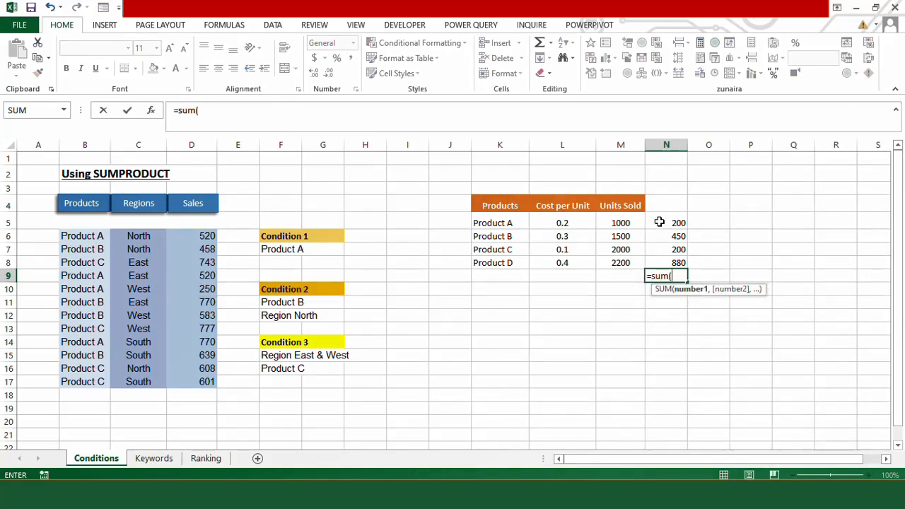
{"action": "left_click_drag", "start_coordinate": [660, 222], "coordinate": [662, 262]}
{"action": "type", "text": ")"}
{"action": "key", "text": "Return"}
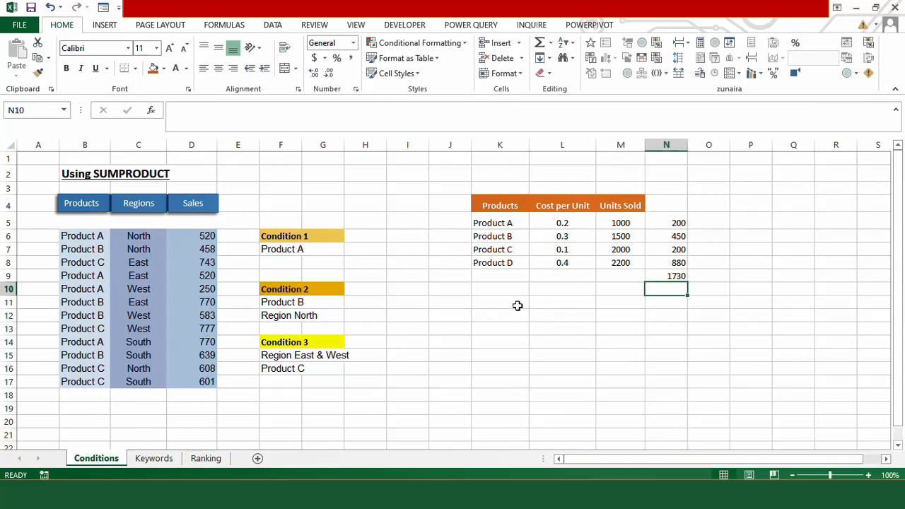
Calculate the overall total in K11 with a SUMPRODUCT of the cost per unit range L5:L8 and units sold range M5:M8.
{"action": "left_click", "coordinate": [515, 303]}
{"action": "type", "text": "=sump"}
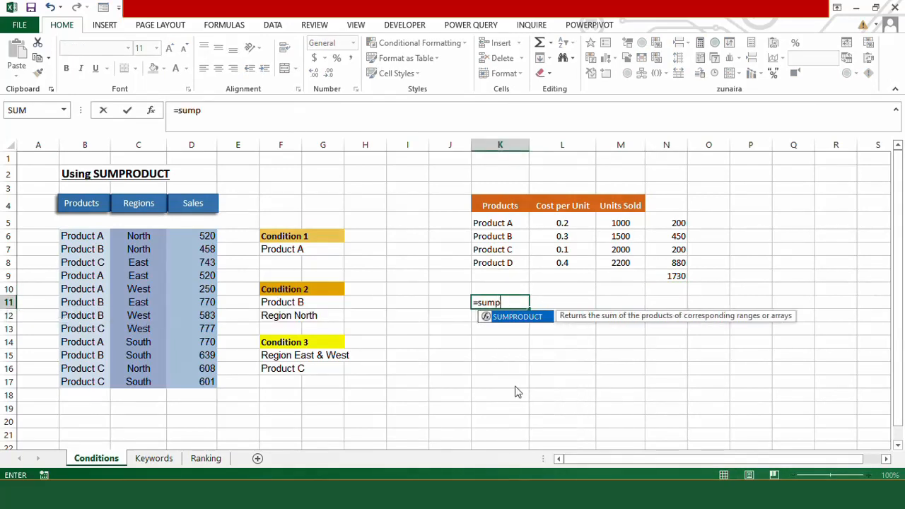
{"action": "double_click", "coordinate": [514, 322]}
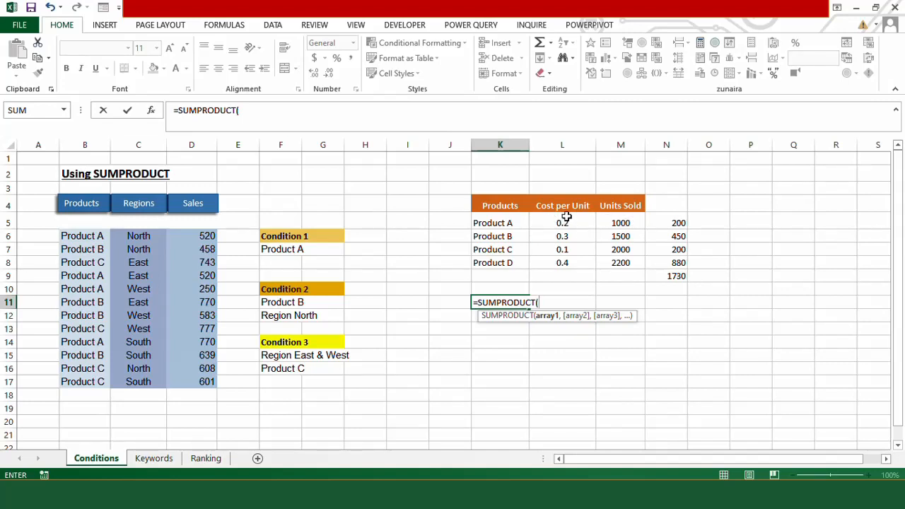
{"action": "left_click_drag", "start_coordinate": [564, 217], "coordinate": [568, 265]}
{"action": "type", "text": ","}
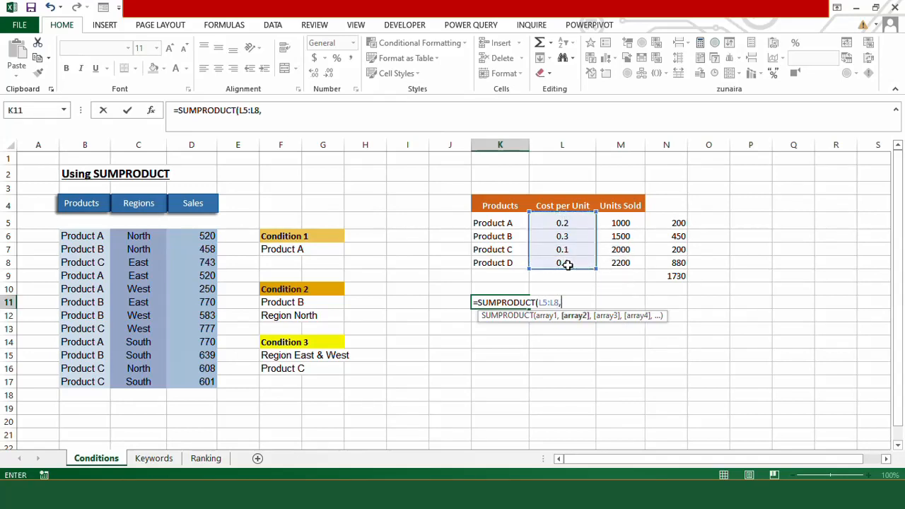
{"action": "left_click", "coordinate": [620, 218]}
{"action": "left_click_drag", "start_coordinate": [620, 219], "coordinate": [621, 261]}
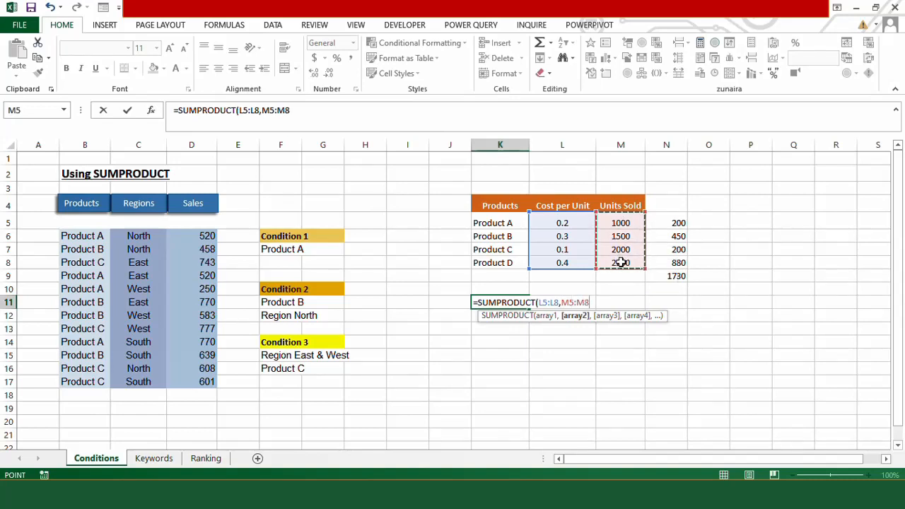
{"action": "key", "text": "Return"}
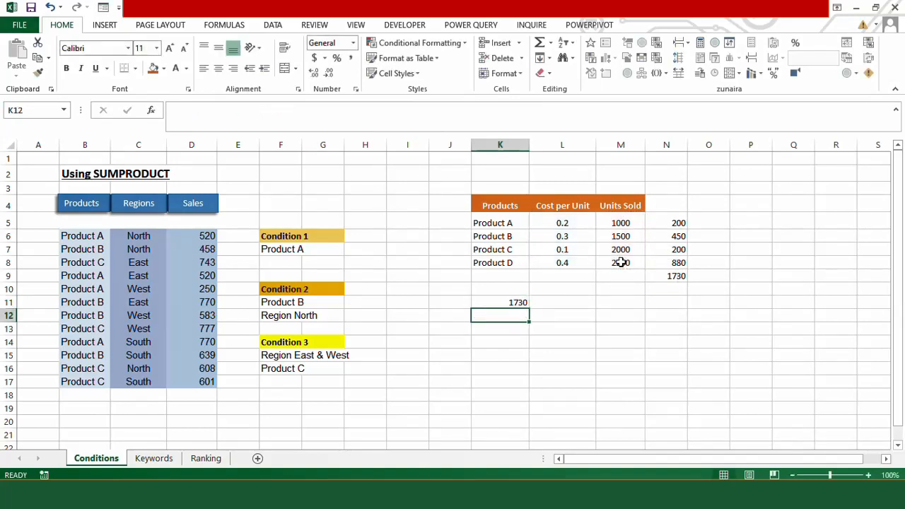
Clear the helper calculations in N5:N9 and the SUMPRODUCT formula in K11.
{"action": "left_click", "coordinate": [511, 302]}
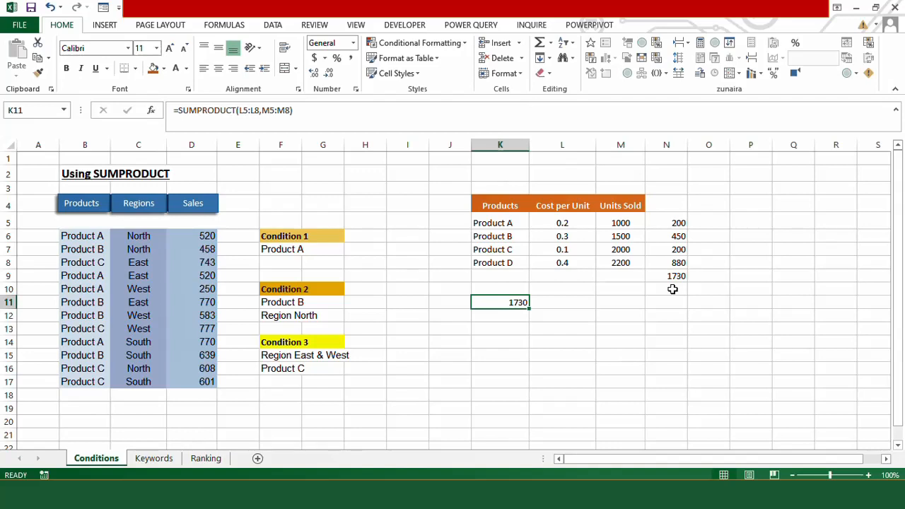
{"action": "left_click_drag", "start_coordinate": [672, 223], "coordinate": [673, 278]}
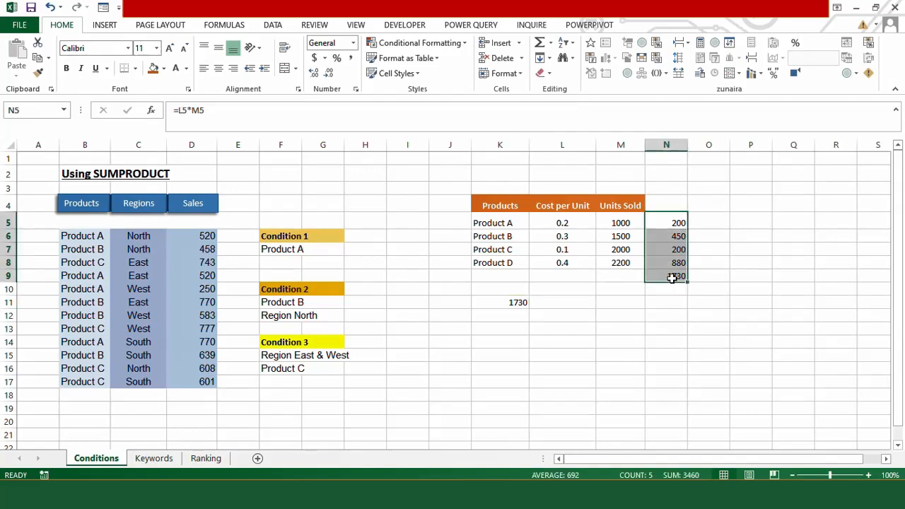
{"action": "key", "text": "Delete"}
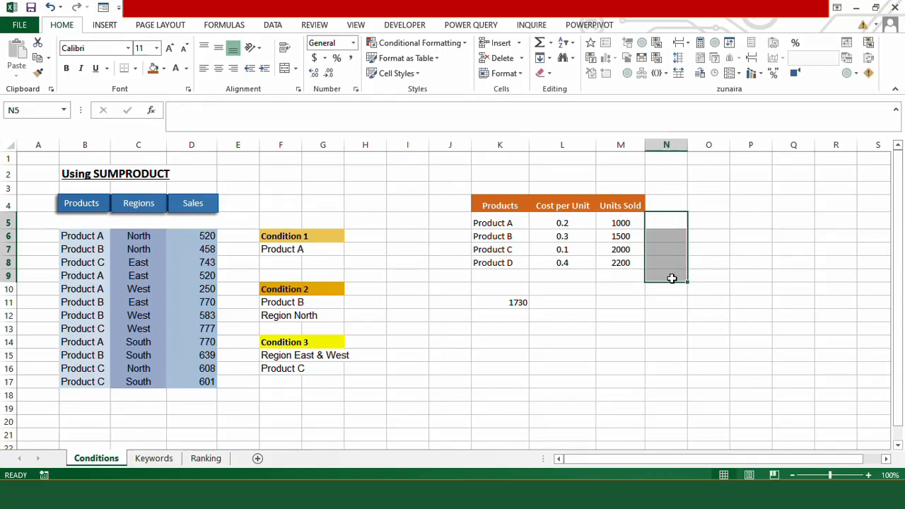
{"action": "left_click", "coordinate": [513, 300]}
{"action": "key", "text": "Delete"}
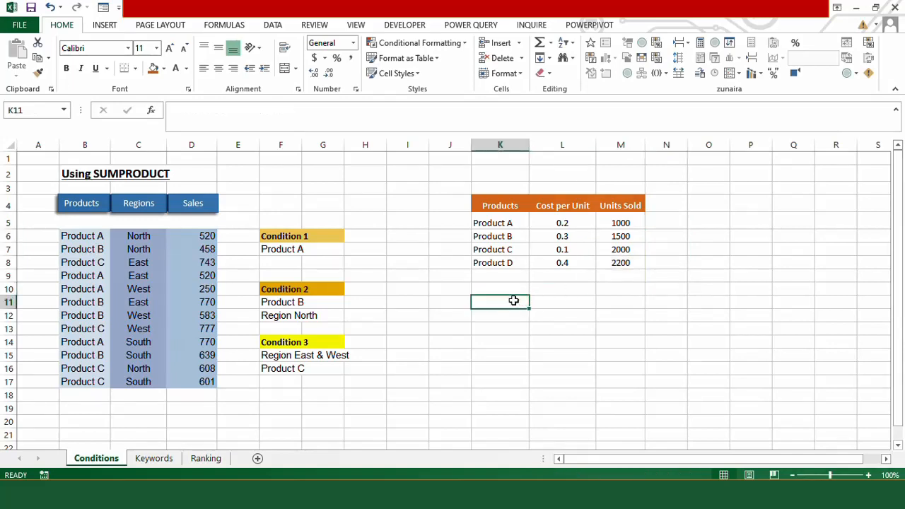
{"action": "left_click", "coordinate": [89, 240]}
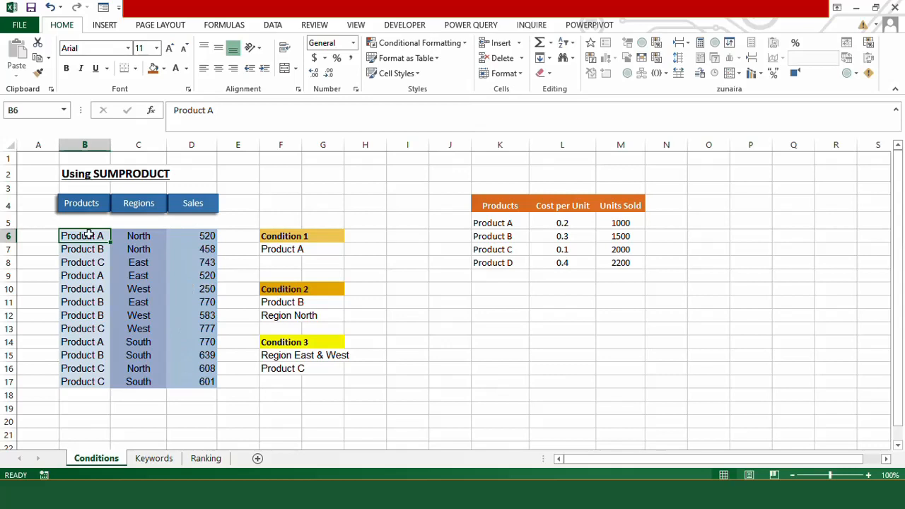
{"action": "left_click", "coordinate": [87, 250]}
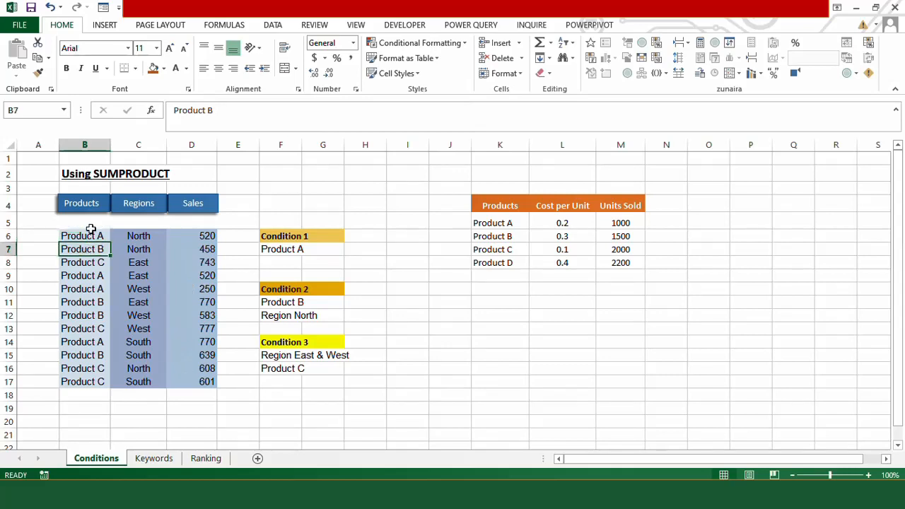
{"action": "left_click", "coordinate": [92, 235]}
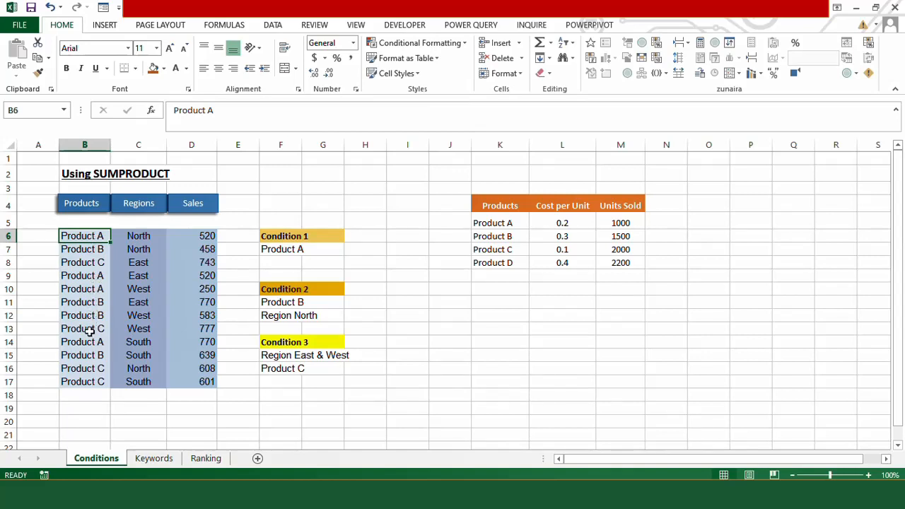
{"action": "left_click", "coordinate": [192, 237]}
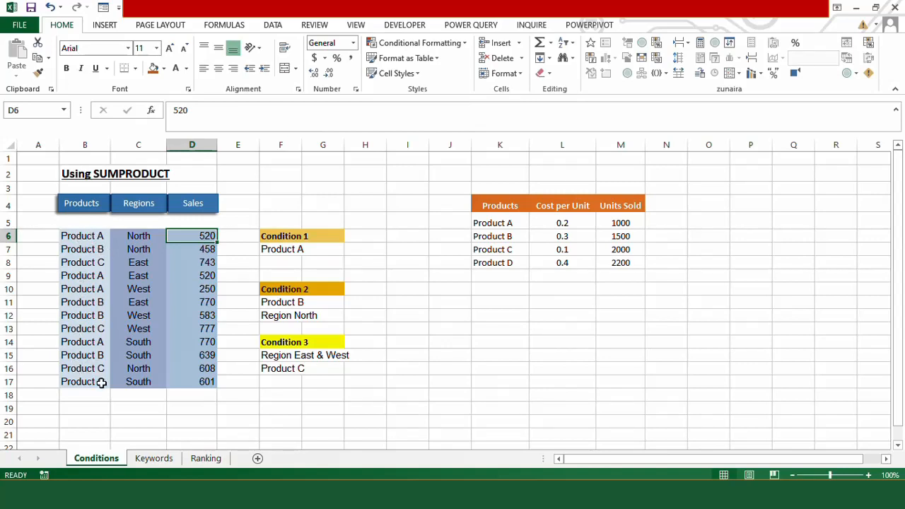
Start a SUMPRODUCT formula in H7 with the product condition --($B$6:$B$17=F7) as its first array.
{"action": "left_click", "coordinate": [365, 251]}
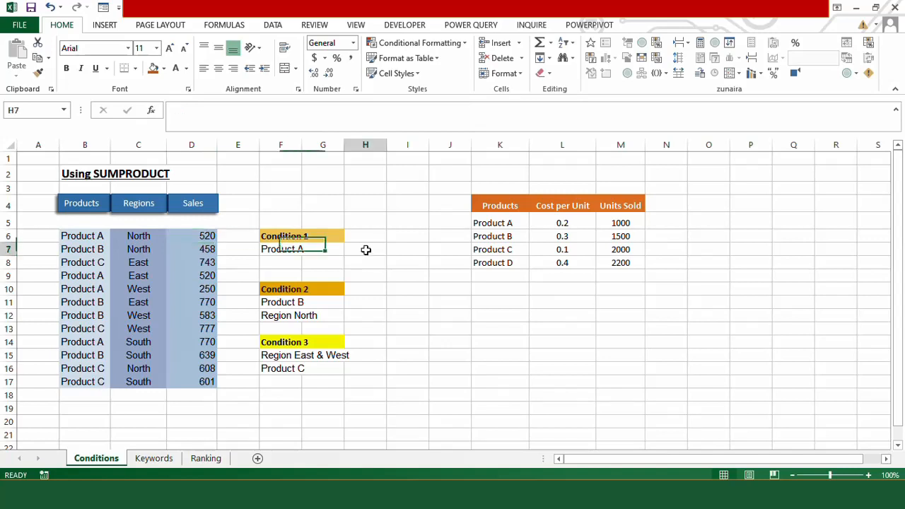
{"action": "type", "text": "=sumprod"}
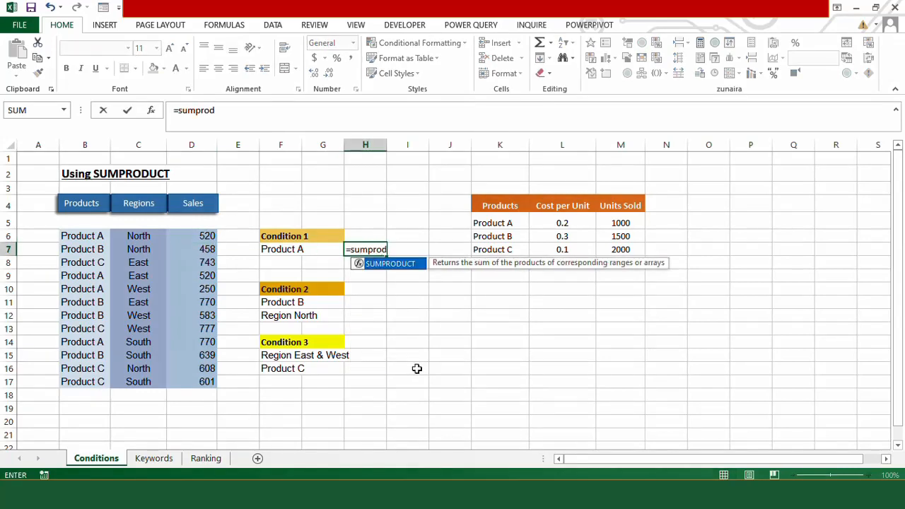
{"action": "key", "text": "Tab"}
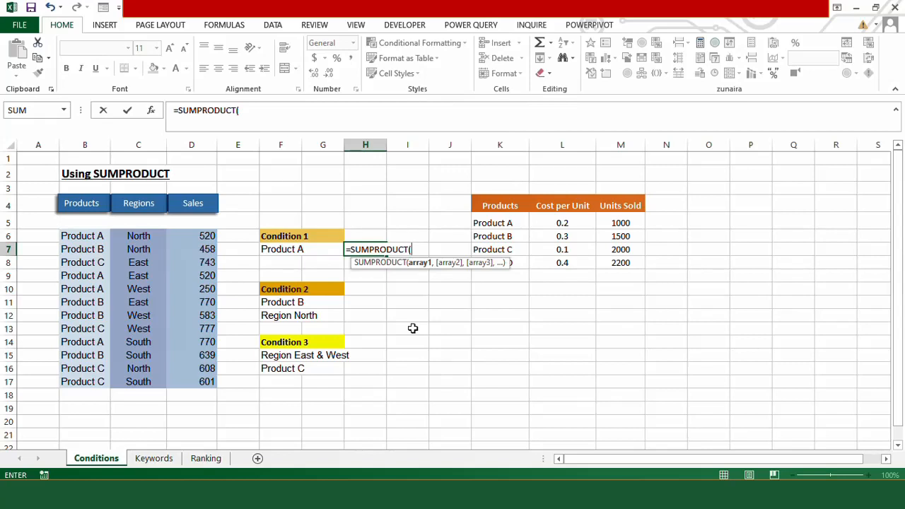
{"action": "type", "text": "--"}
{"action": "left_click", "coordinate": [259, 111]}
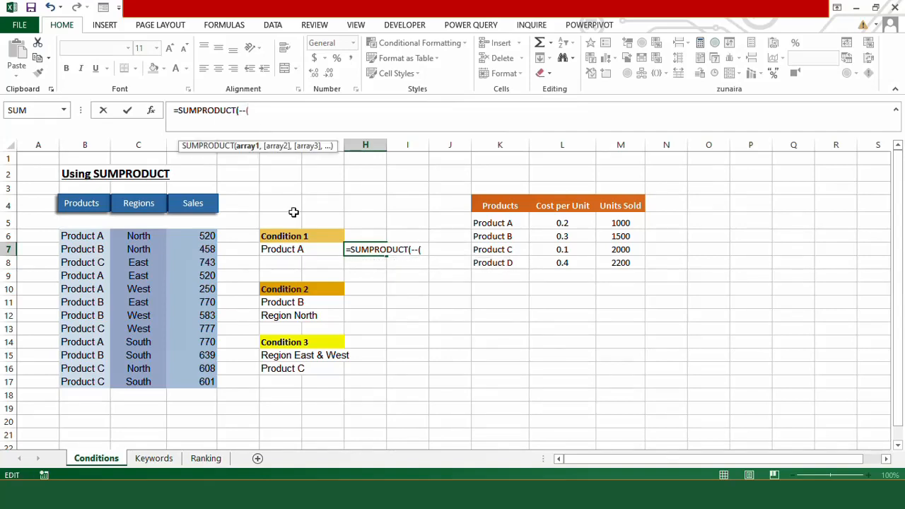
{"action": "left_click", "coordinate": [91, 237]}
{"action": "left_click_drag", "start_coordinate": [91, 237], "coordinate": [98, 380]}
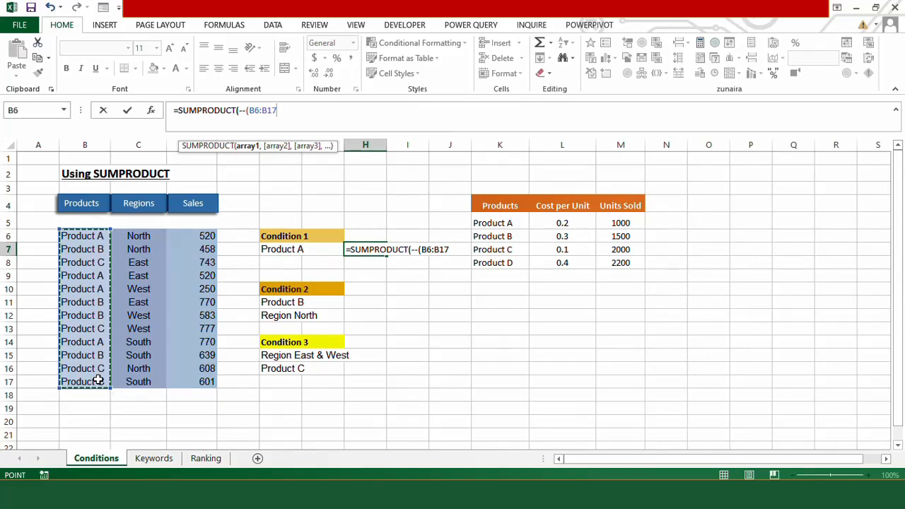
{"action": "key", "text": "F4"}
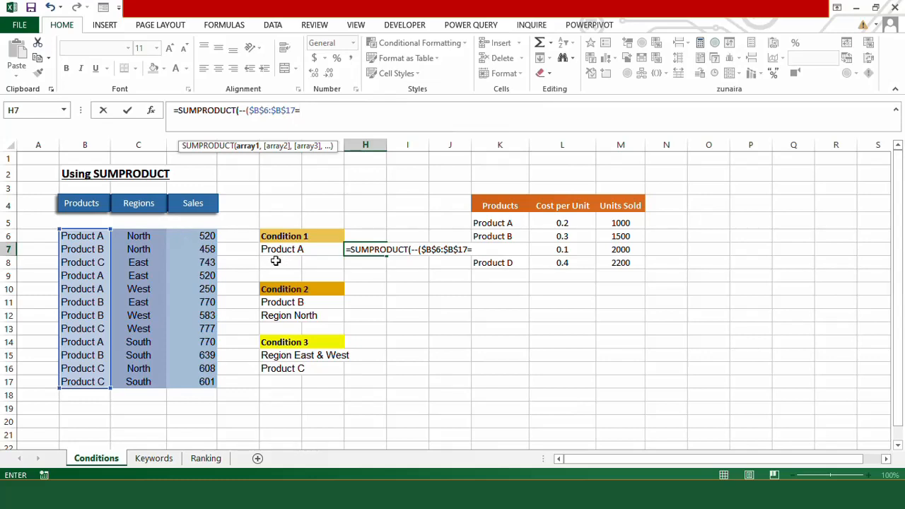
{"action": "left_click", "coordinate": [280, 249]}
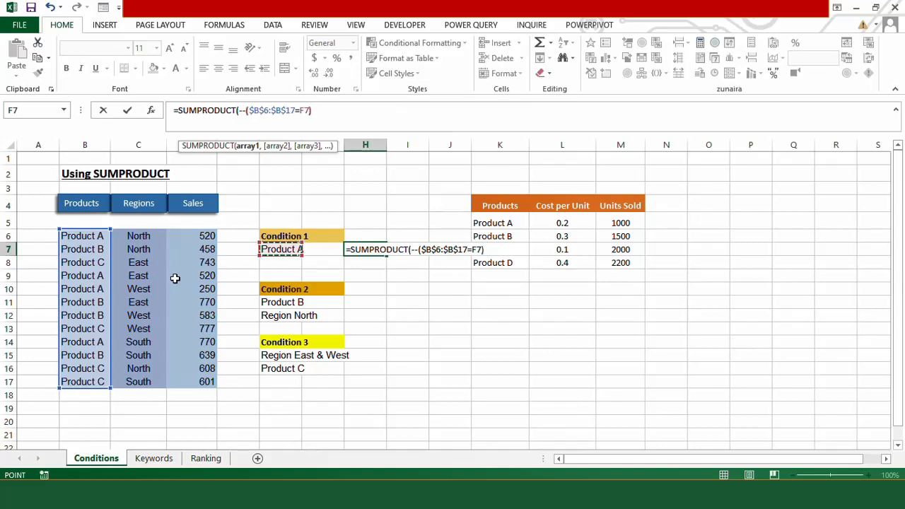
Add the sales range D6:D17 as the second array and complete the Condition 1 formula.
{"action": "type", "text": ","}
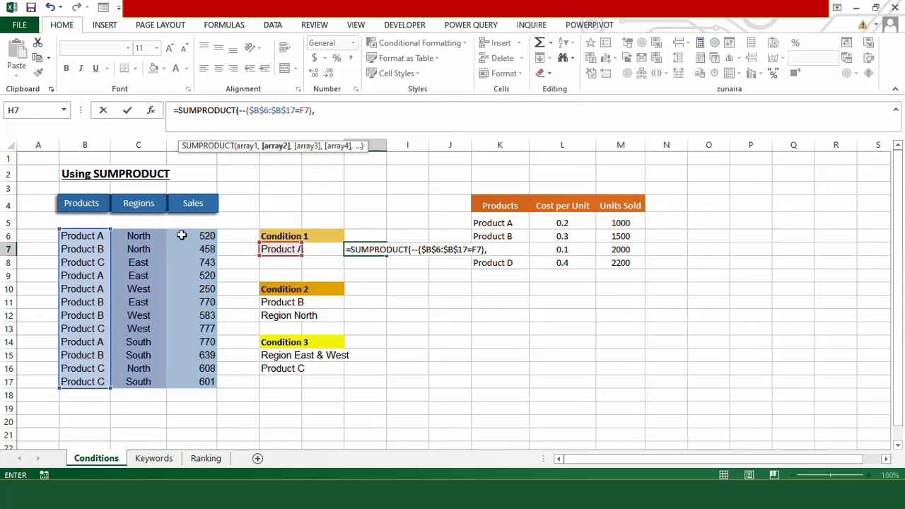
{"action": "left_click_drag", "start_coordinate": [182, 236], "coordinate": [196, 381]}
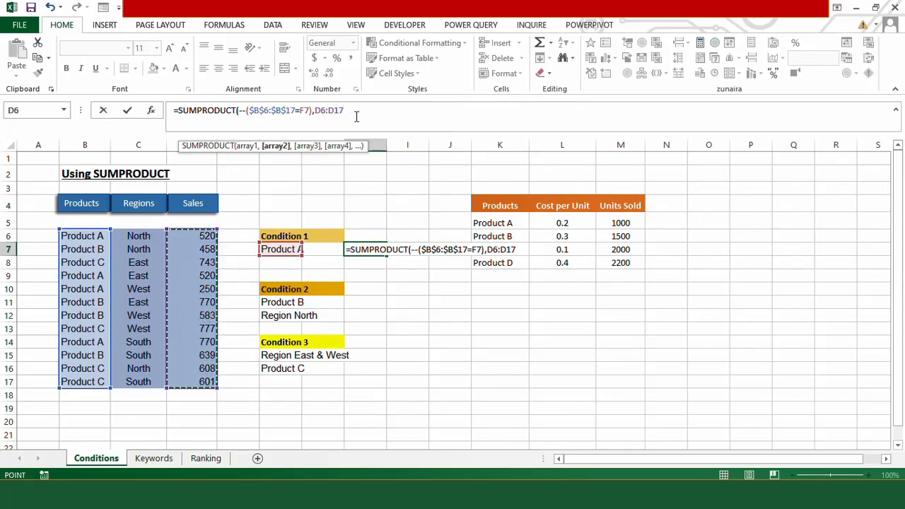
{"action": "type", "text": ")"}
{"action": "key", "text": "Return"}
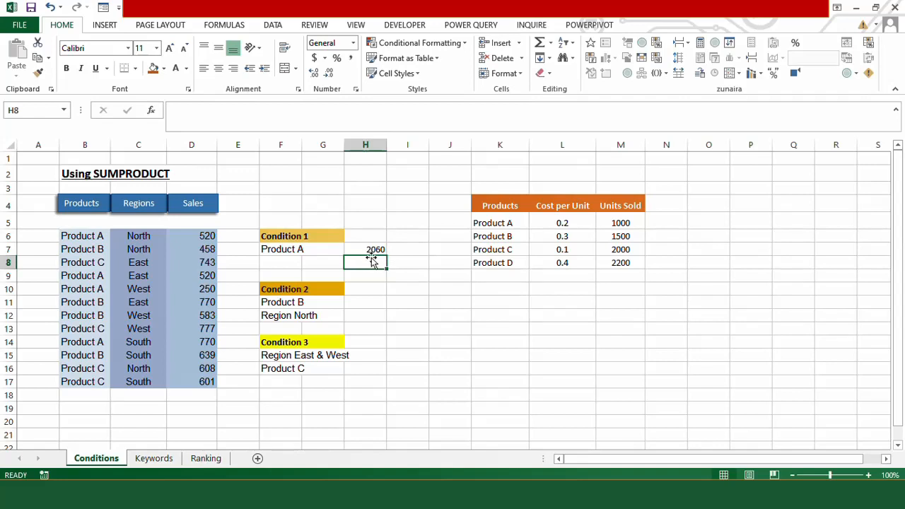
Cross-check the Product A sales total by entering =D6+D9+D10+D14 in D19, and clear that cell again.
{"action": "left_click", "coordinate": [203, 410]}
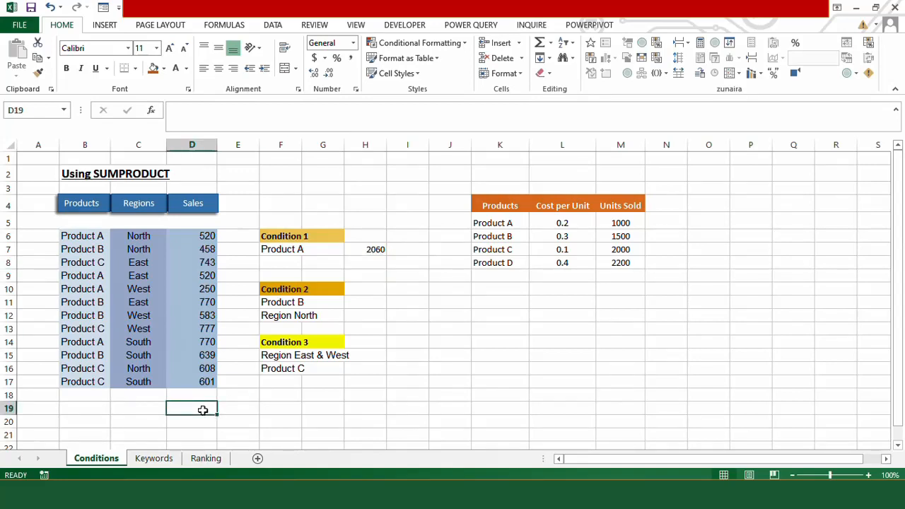
{"action": "type", "text": "="}
{"action": "left_click", "coordinate": [189, 236]}
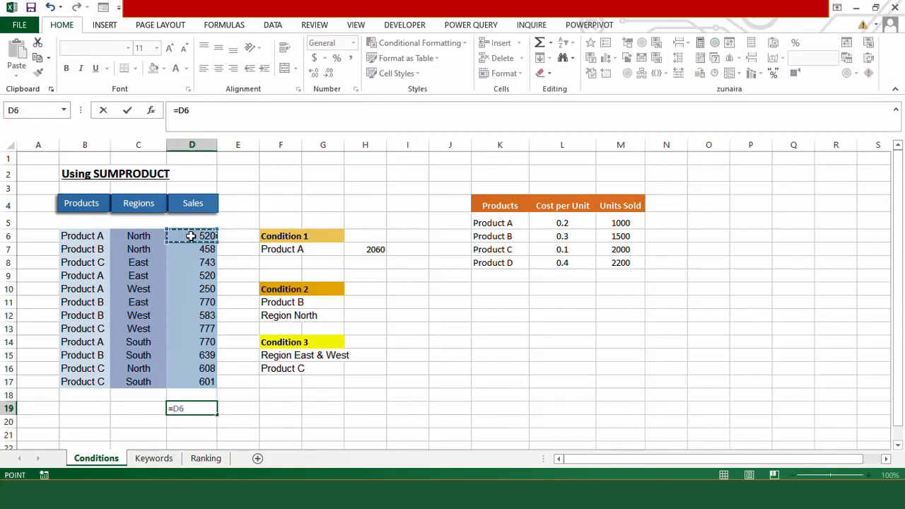
{"action": "type", "text": "+"}
{"action": "left_click", "coordinate": [195, 278]}
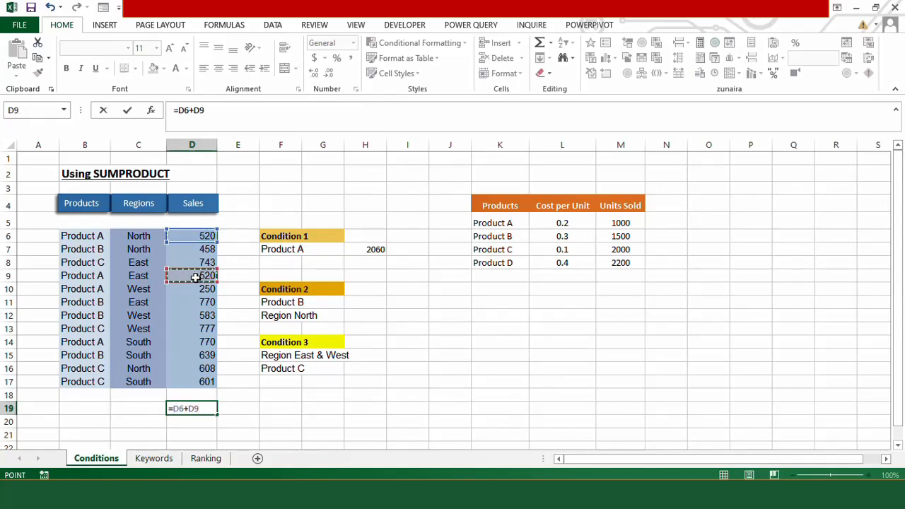
{"action": "type", "text": "+"}
{"action": "left_click", "coordinate": [197, 289]}
{"action": "type", "text": "+"}
{"action": "left_click", "coordinate": [194, 342]}
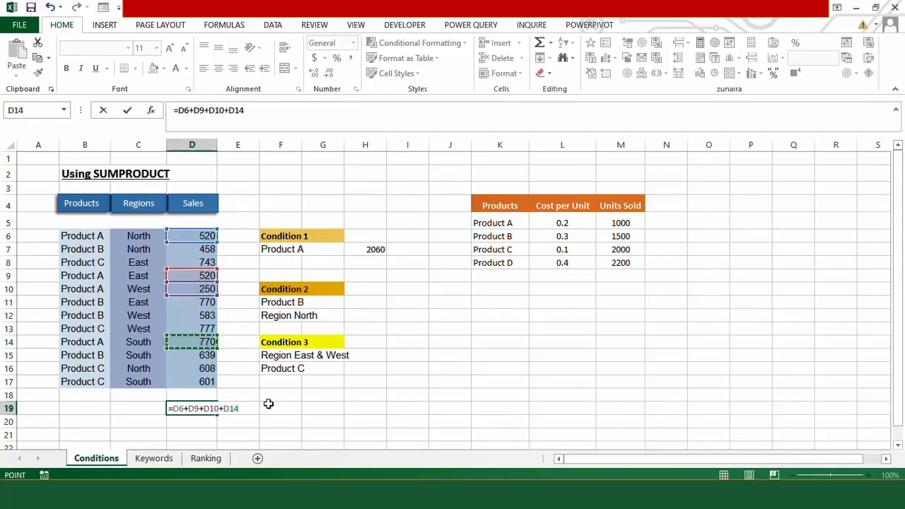
{"action": "key", "text": "Return"}
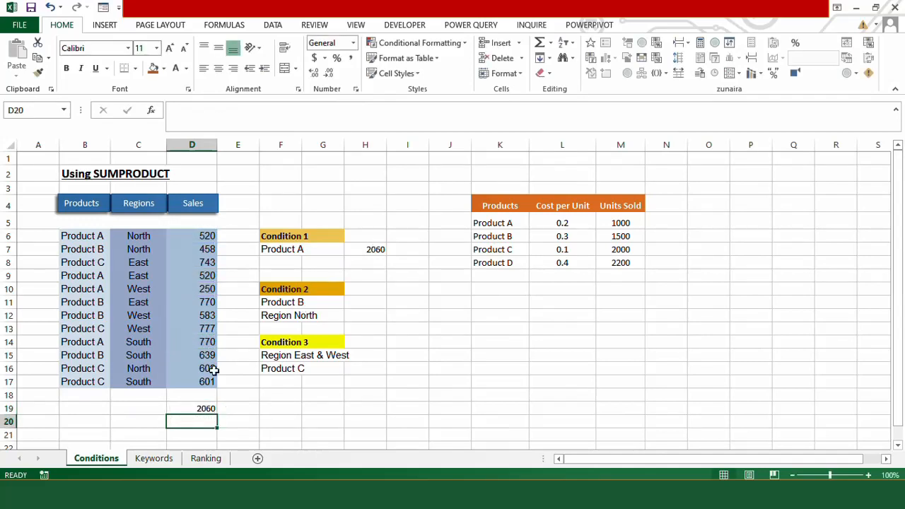
{"action": "left_click", "coordinate": [187, 408]}
{"action": "key", "text": "Delete"}
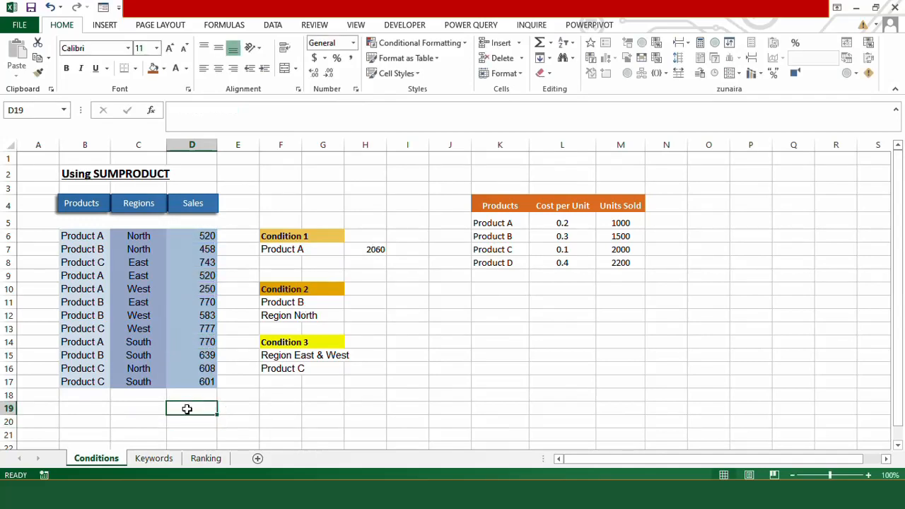
Start a SUMPRODUCT formula in H11 for Condition 2 with the product condition --($B$6:$B$17=F11).
{"action": "left_click", "coordinate": [373, 303]}
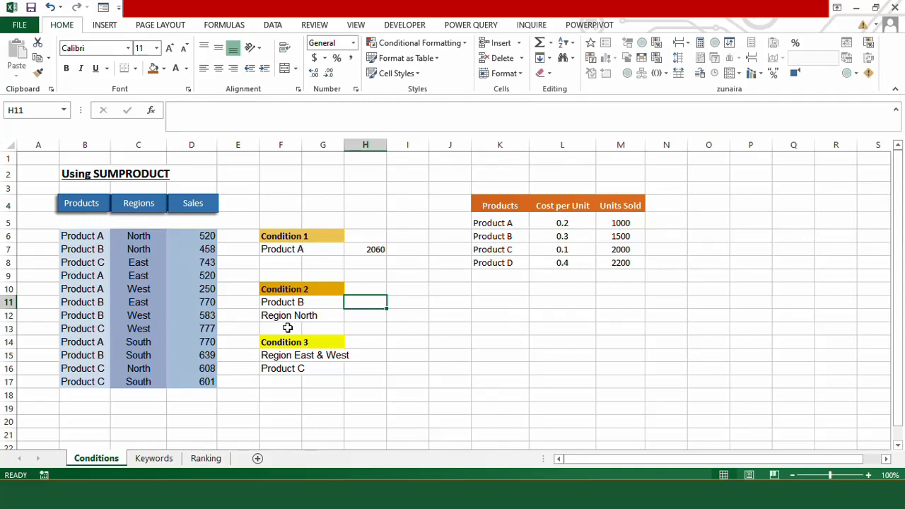
{"action": "type", "text": "="}
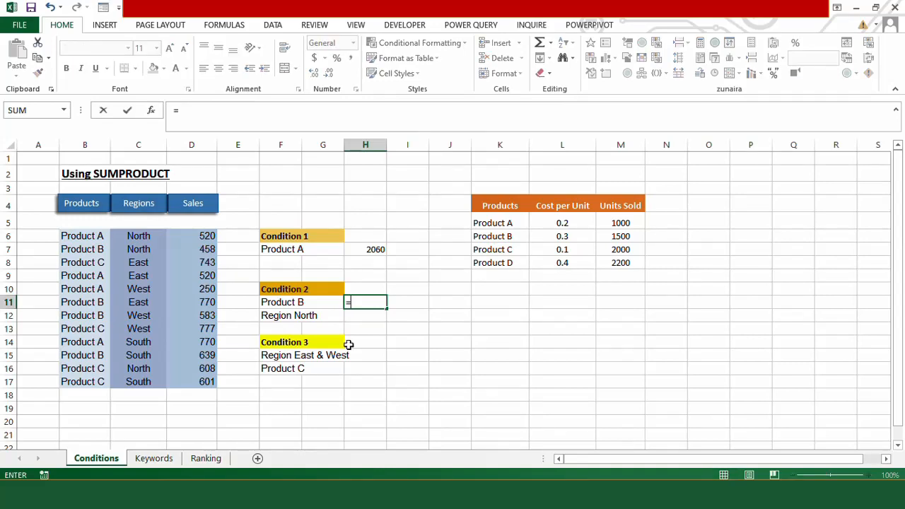
{"action": "type", "text": "sumpr"}
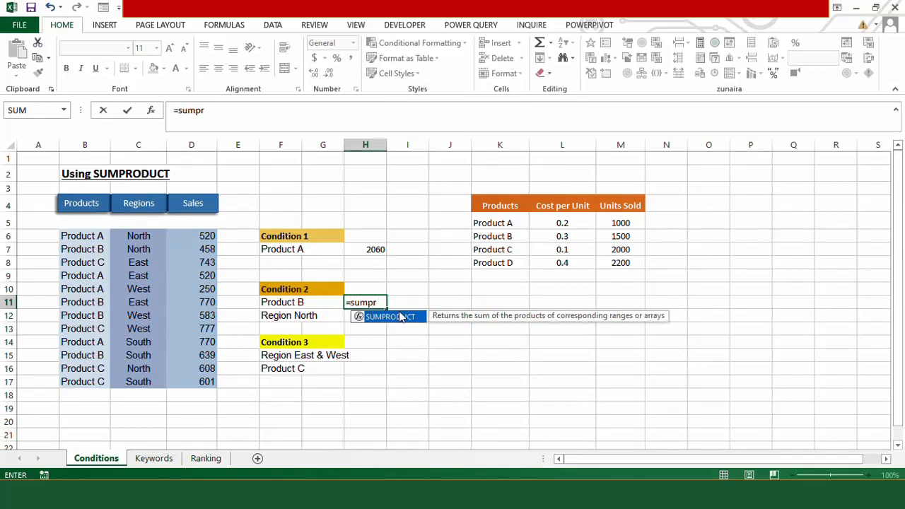
{"action": "double_click", "coordinate": [403, 318]}
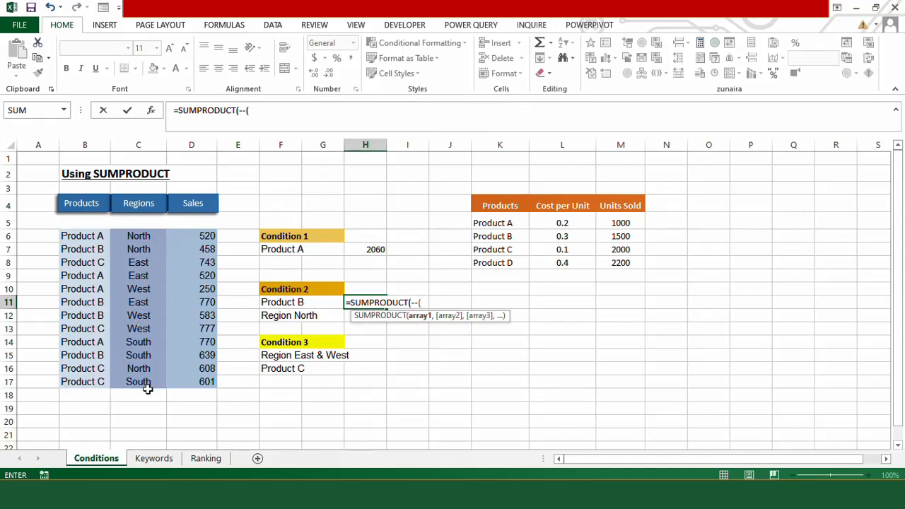
{"action": "type", "text": "("}
{"action": "left_click_drag", "start_coordinate": [79, 235], "coordinate": [94, 380]}
{"action": "key", "text": "F4"}
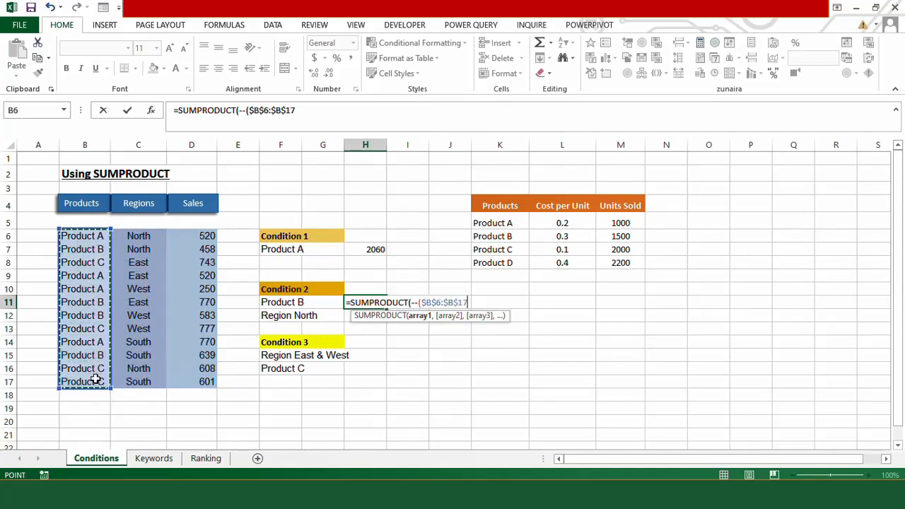
{"action": "type", "text": "="}
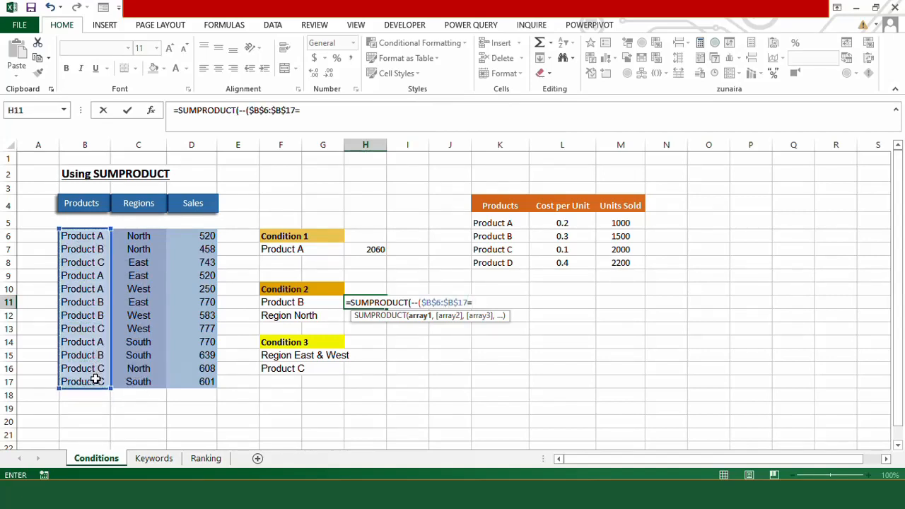
{"action": "left_click", "coordinate": [273, 303]}
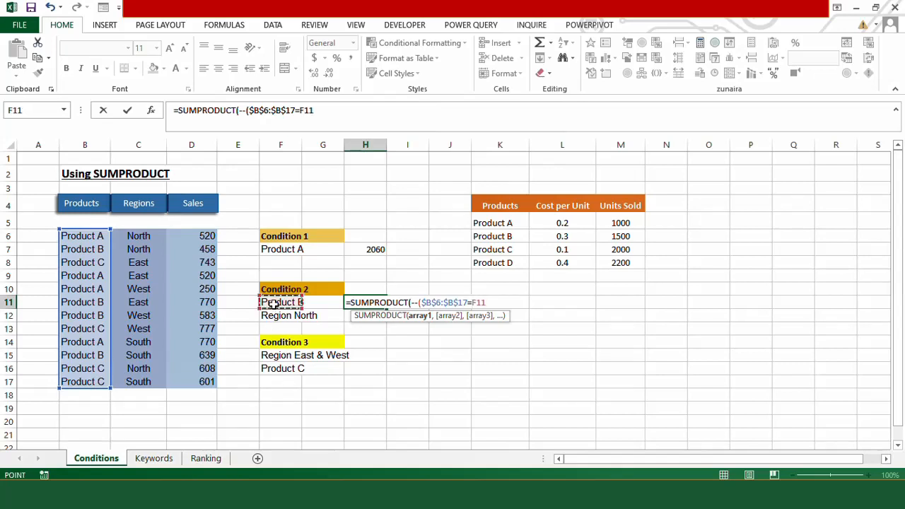
{"action": "type", "text": ")"}
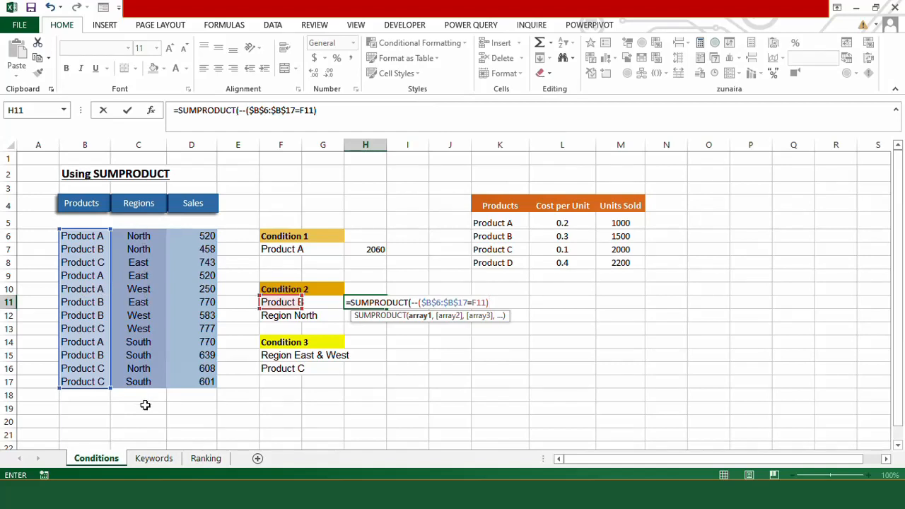
Multiply the product condition in the H11 formula by the region condition ($C$6:$C$17="North").
{"action": "left_click", "coordinate": [328, 111]}
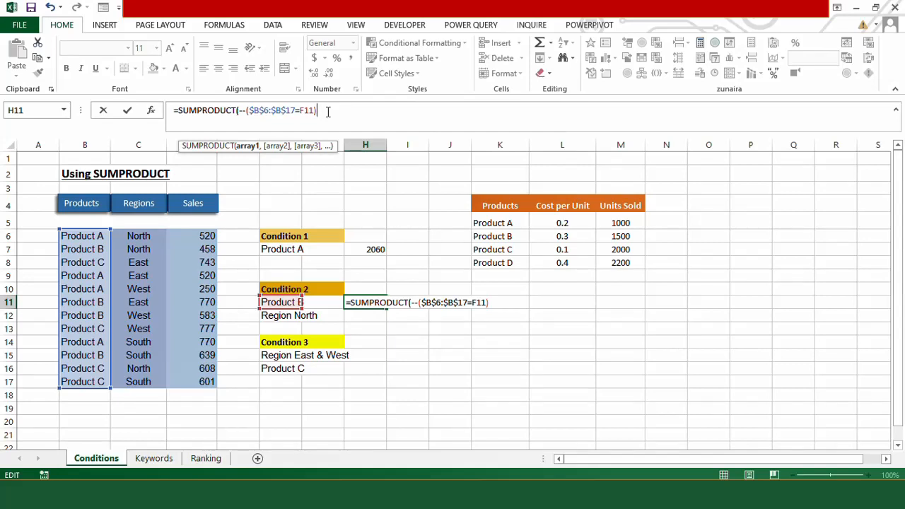
{"action": "type", "text": "*("}
{"action": "left_click_drag", "start_coordinate": [144, 235], "coordinate": [146, 382]}
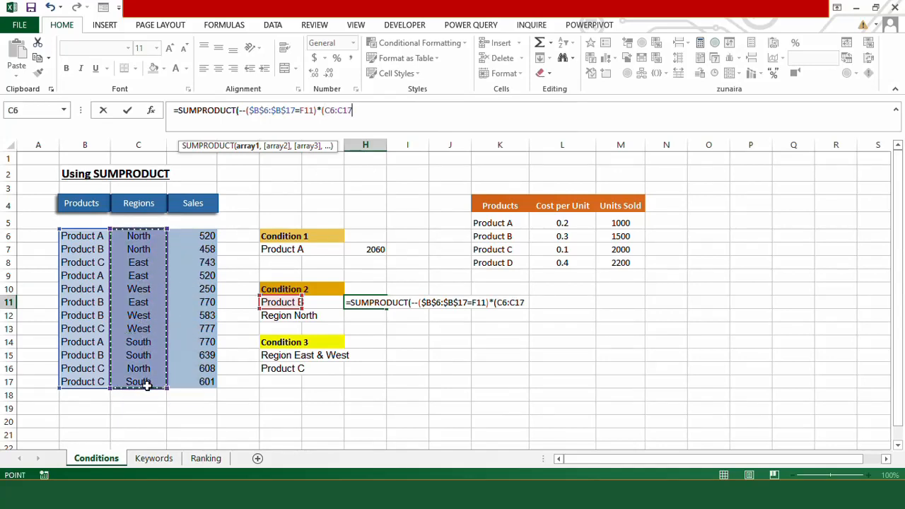
{"action": "key", "text": "F4"}
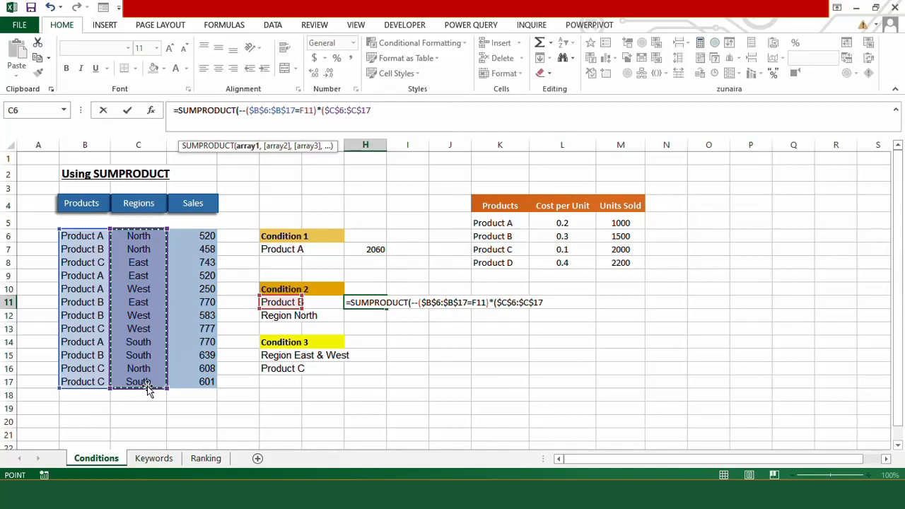
{"action": "type", "text": "=\"North\""}
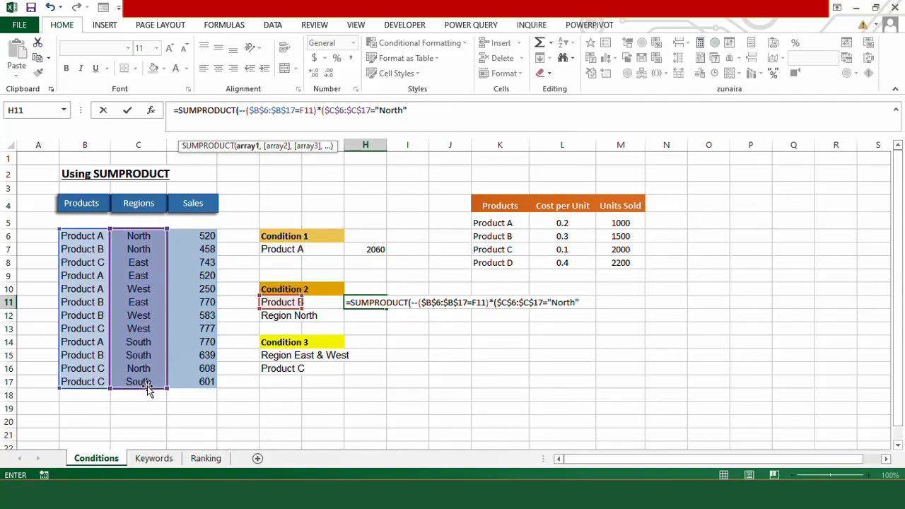
{"action": "type", "text": ")"}
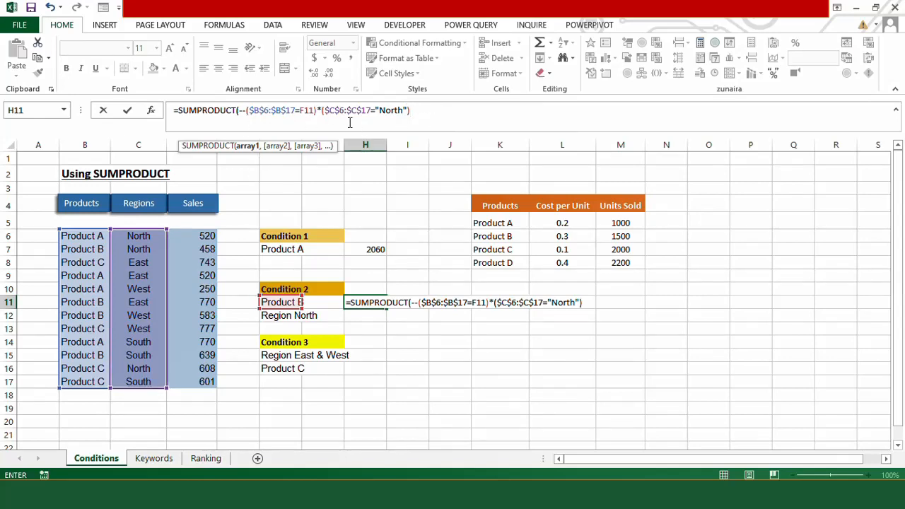
Add the sales range D6:D17 as the second array and complete the Condition 2 formula.
{"action": "type", "text": ","}
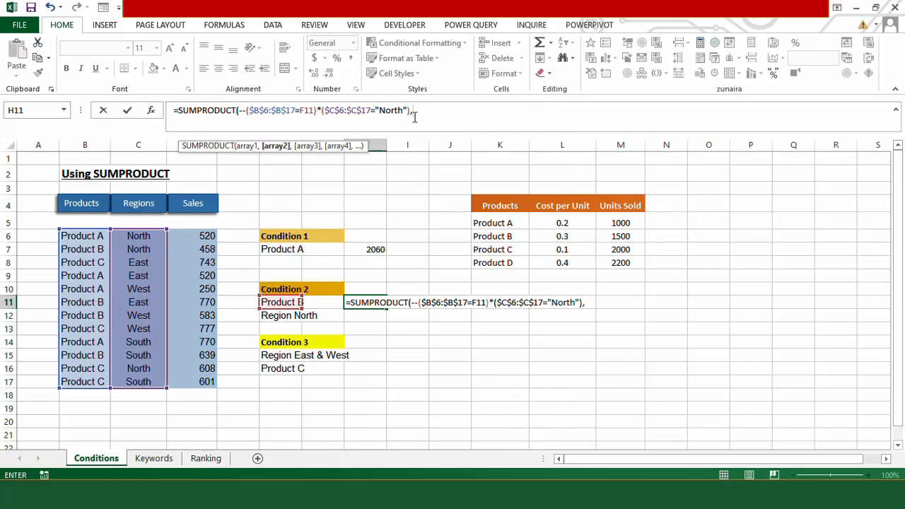
{"action": "left_click_drag", "start_coordinate": [192, 234], "coordinate": [203, 380]}
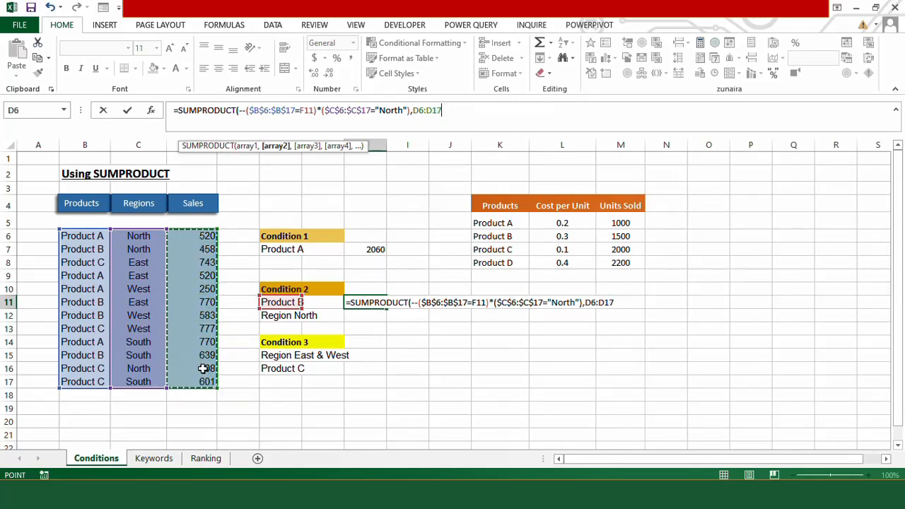
{"action": "type", "text": ")"}
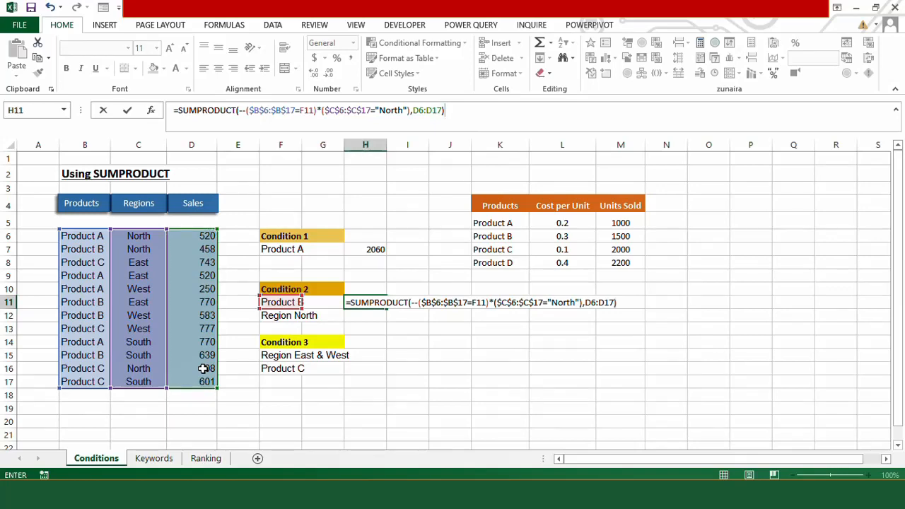
{"action": "key", "text": "Return"}
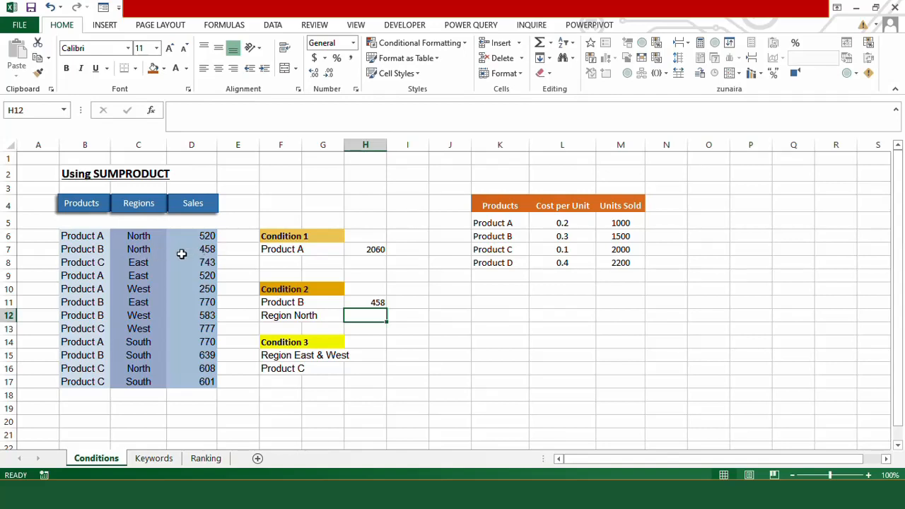
Start a SUMPRODUCT formula in H15 for Condition 3 with the nested region condition --(($C$6:$C$17="East").
{"action": "left_click", "coordinate": [375, 370]}
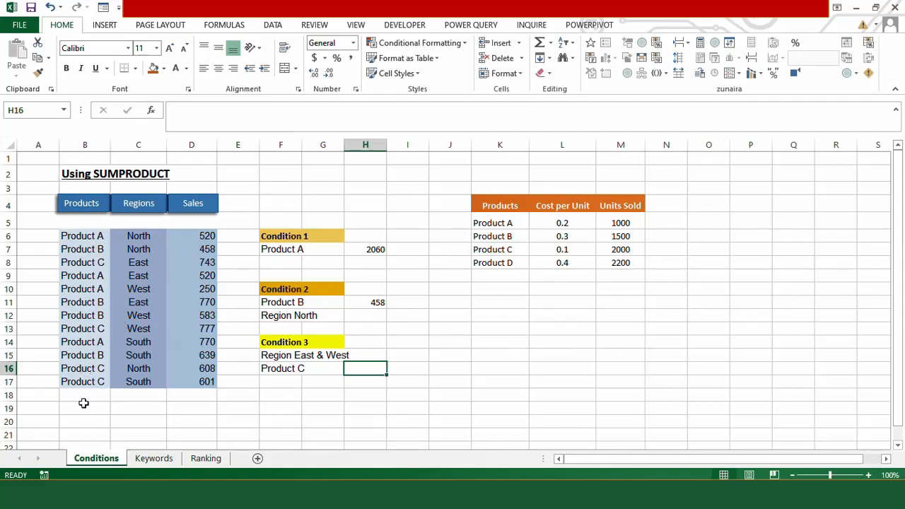
{"action": "left_click", "coordinate": [382, 356]}
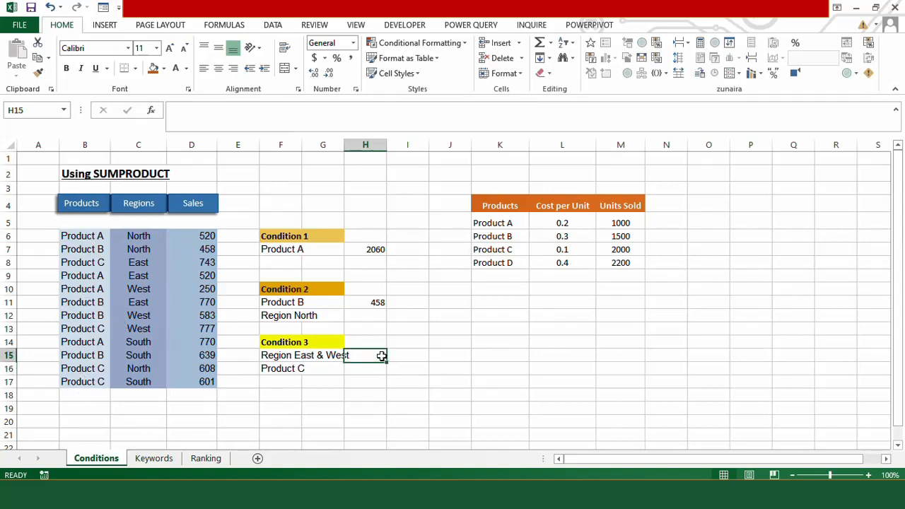
{"action": "type", "text": "=sumpr"}
{"action": "double_click", "coordinate": [374, 370]}
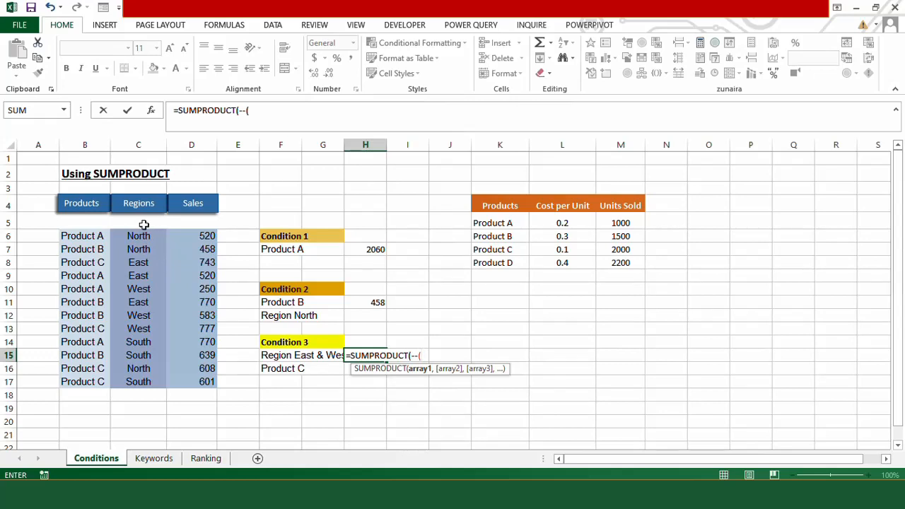
{"action": "type", "text": "("}
{"action": "left_click_drag", "start_coordinate": [141, 235], "coordinate": [146, 381]}
{"action": "key", "text": "F4"}
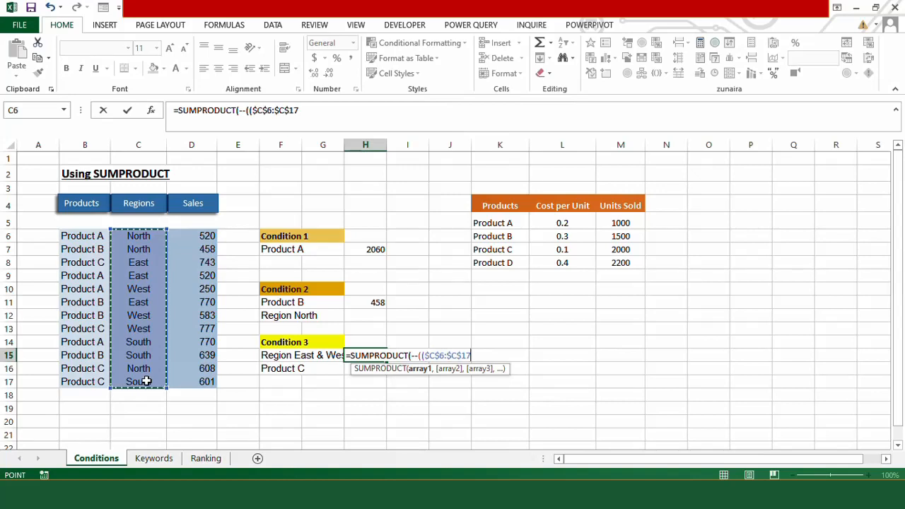
{"action": "type", "text": "="}
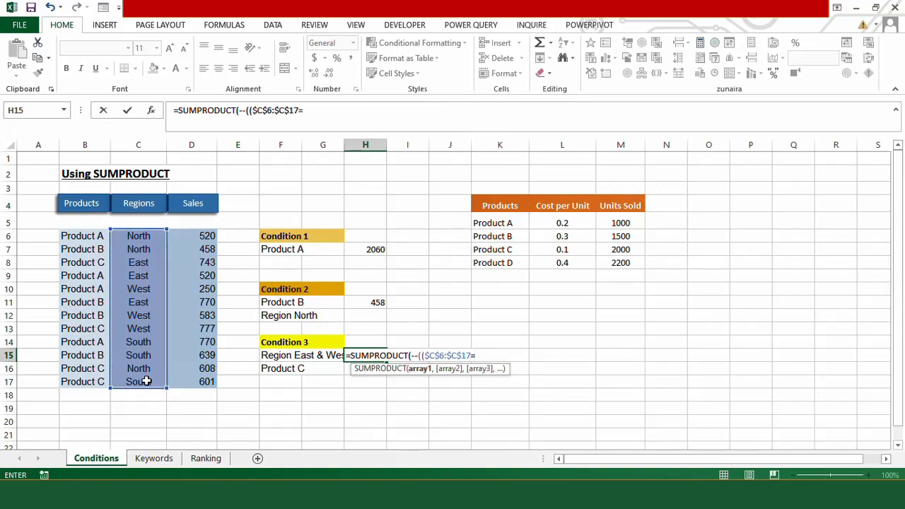
{"action": "type", "text": "\"East\")"}
Add the alternative region condition +($C$6:$C$17="West") to the H15 formula and close the combined region group.
{"action": "type", "text": "+("}
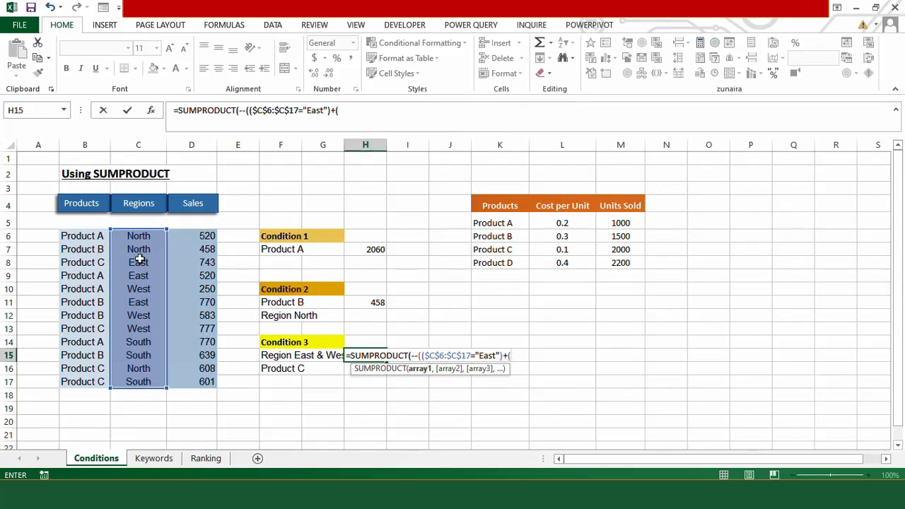
{"action": "left_click_drag", "start_coordinate": [134, 236], "coordinate": [145, 378]}
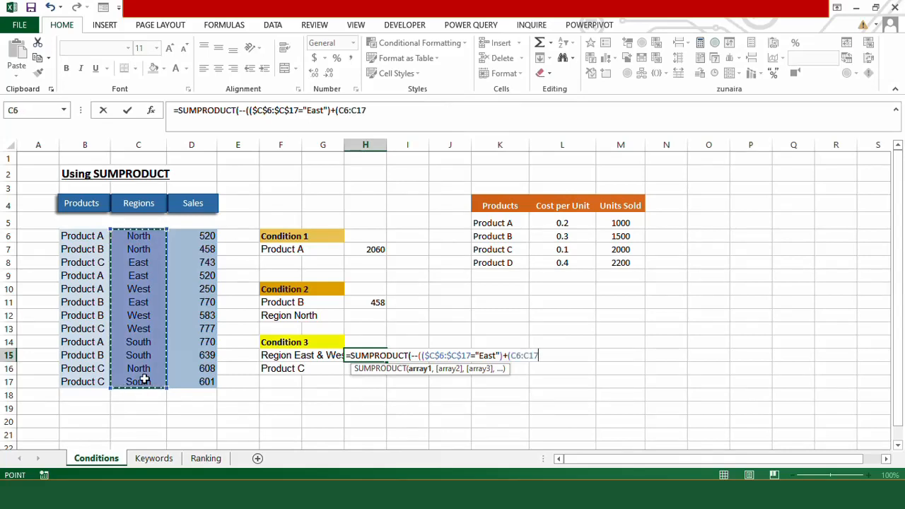
{"action": "key", "text": "F4"}
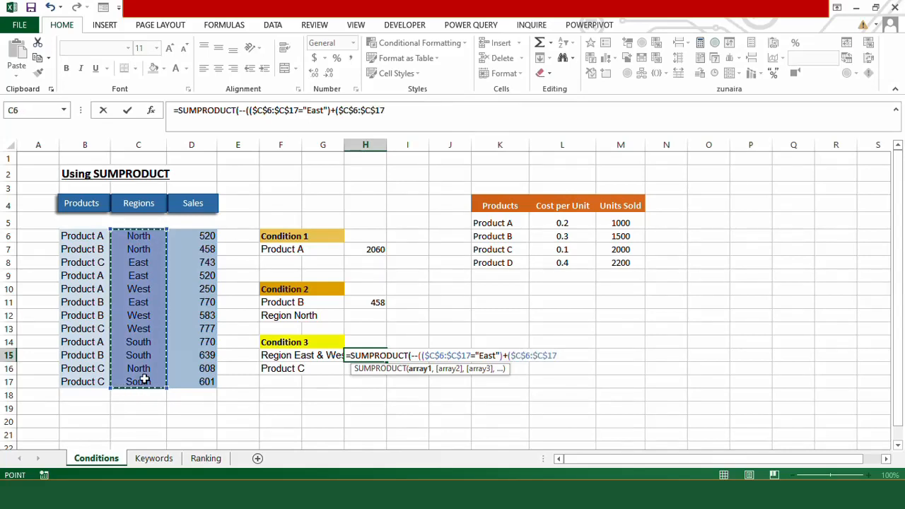
{"action": "type", "text": "=\""}
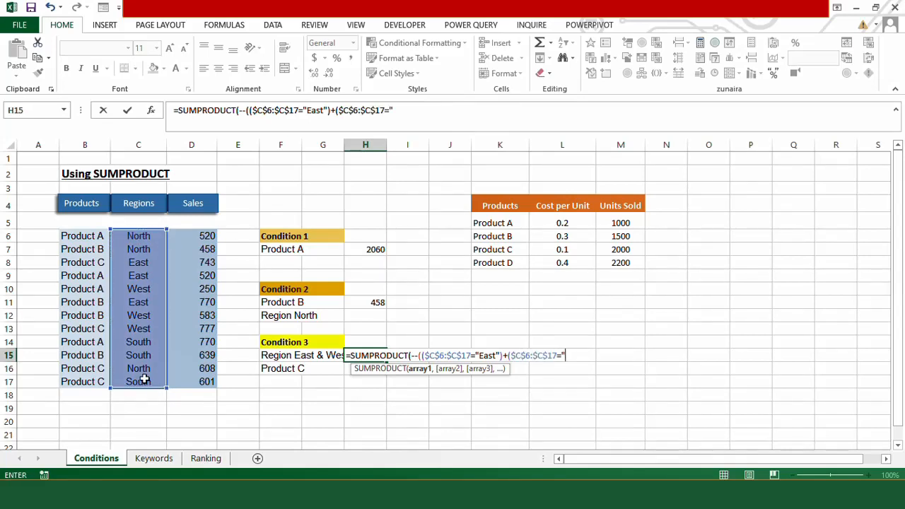
{"action": "type", "text": "West\")"}
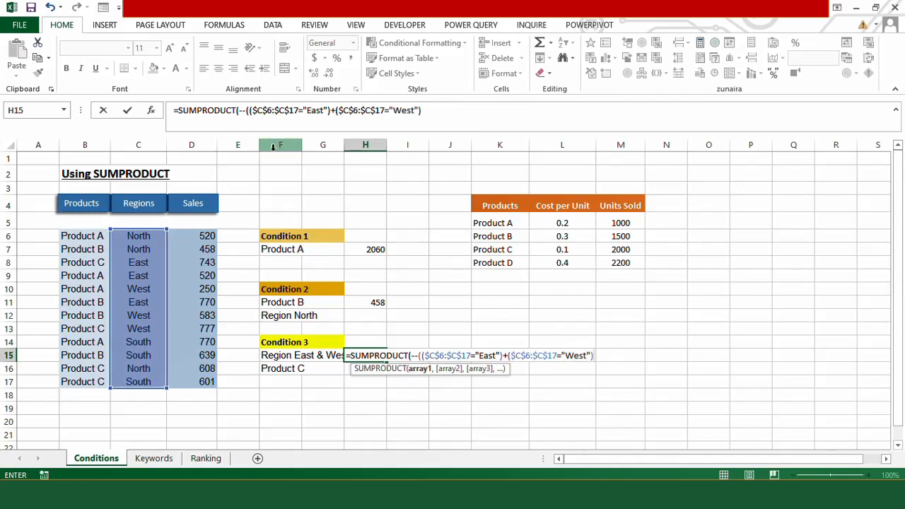
{"action": "left_click", "coordinate": [431, 111]}
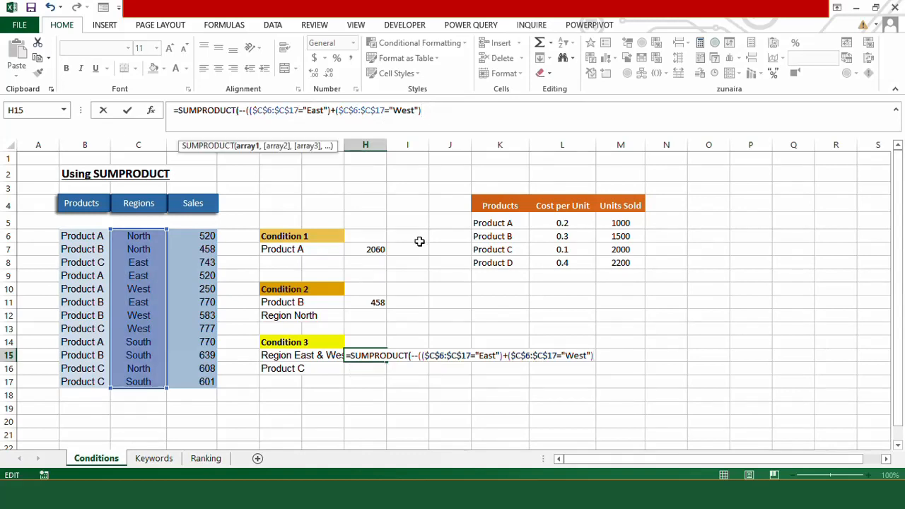
{"action": "type", "text": ")"}
Multiply the region group in the H15 formula by the product condition ($B$6:$B$17=F16), ending the first array.
{"action": "type", "text": "*"}
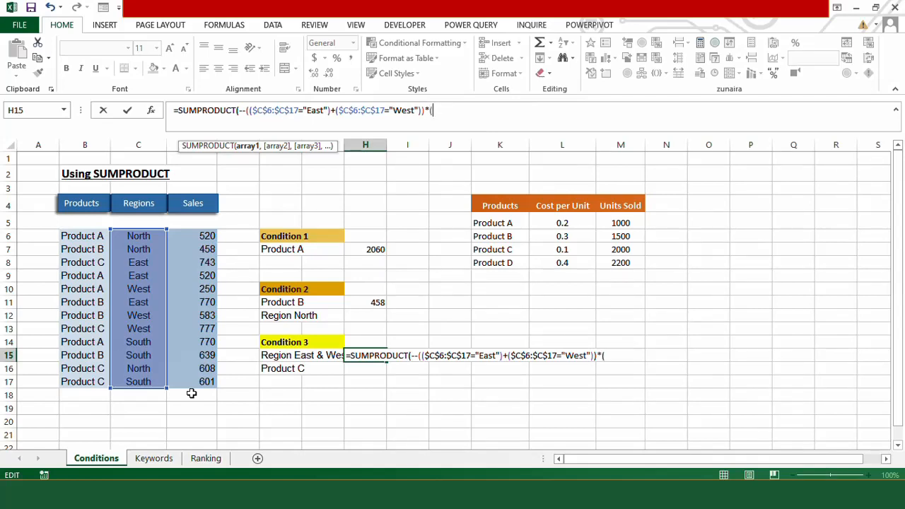
{"action": "type", "text": "("}
{"action": "left_click_drag", "start_coordinate": [84, 236], "coordinate": [98, 381]}
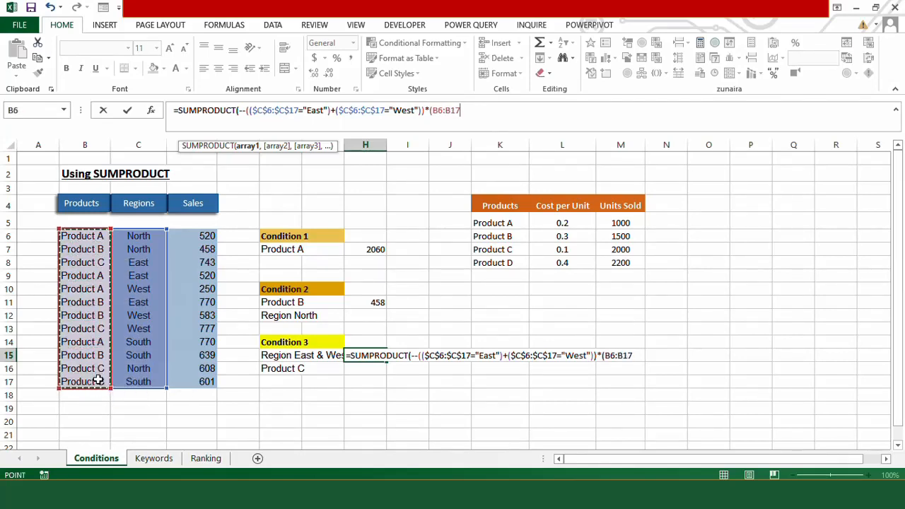
{"action": "key", "text": "F4"}
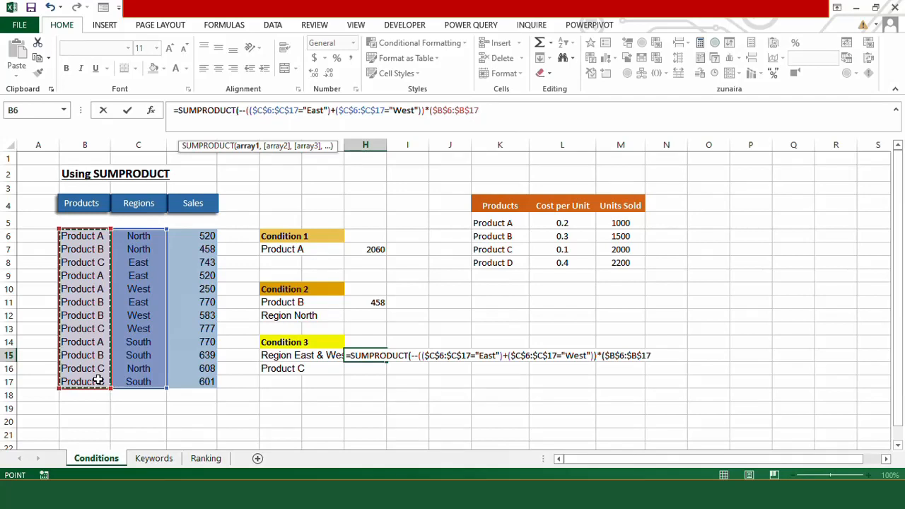
{"action": "type", "text": "="}
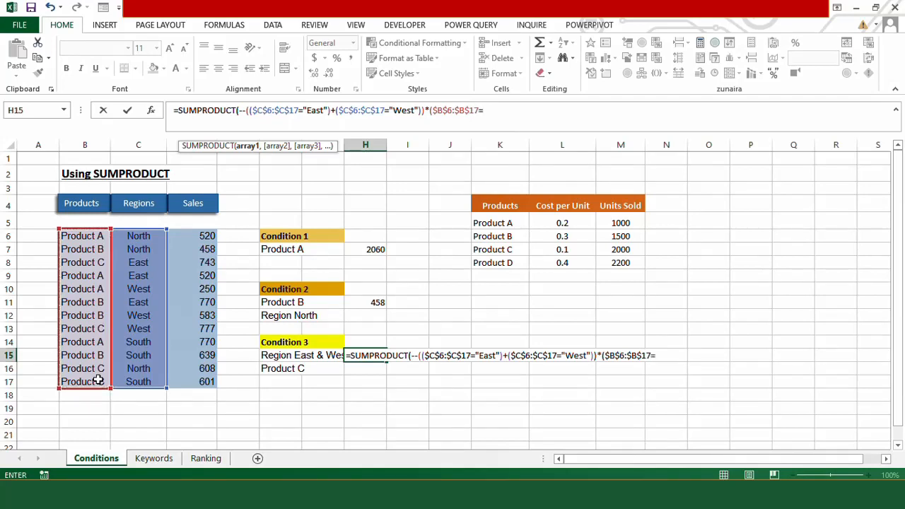
{"action": "left_click", "coordinate": [276, 369]}
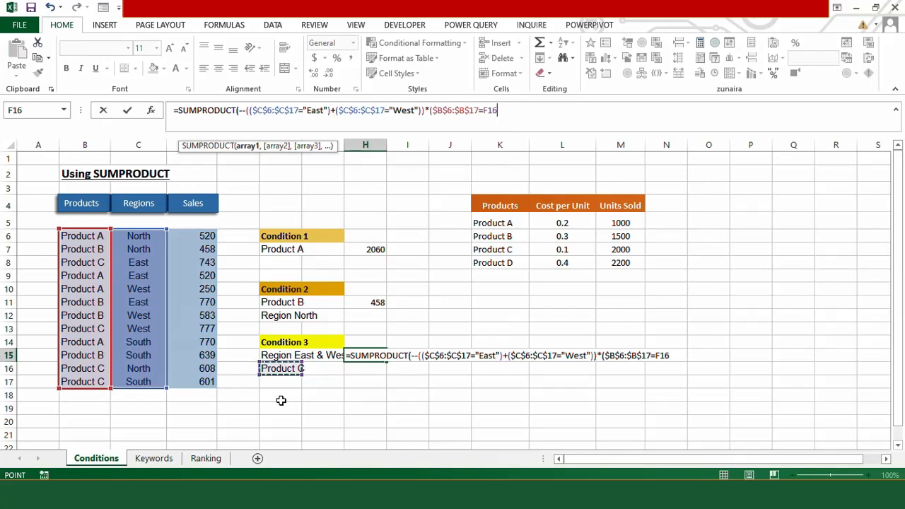
{"action": "type", "text": "),"}
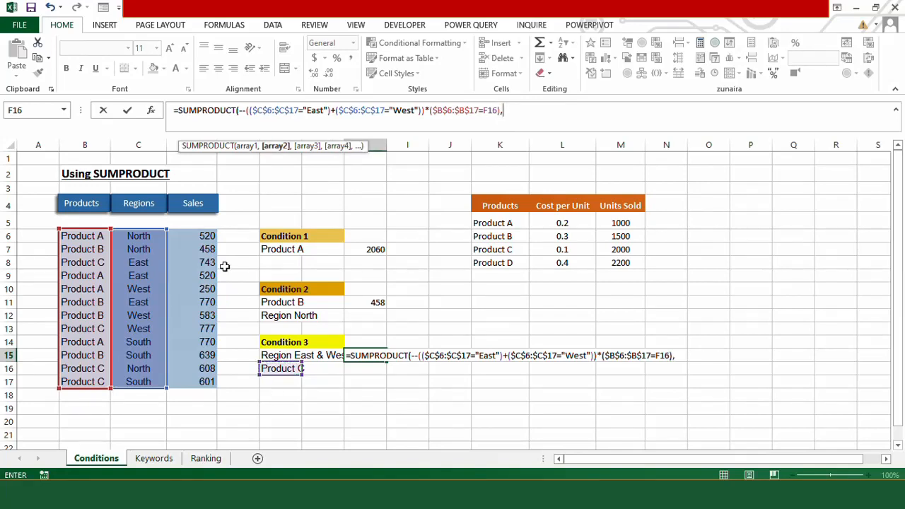
Add the sales range D6:D17 as the second array and complete the Condition 3 formula.
{"action": "left_click", "coordinate": [193, 235]}
{"action": "left_click_drag", "start_coordinate": [193, 236], "coordinate": [213, 382]}
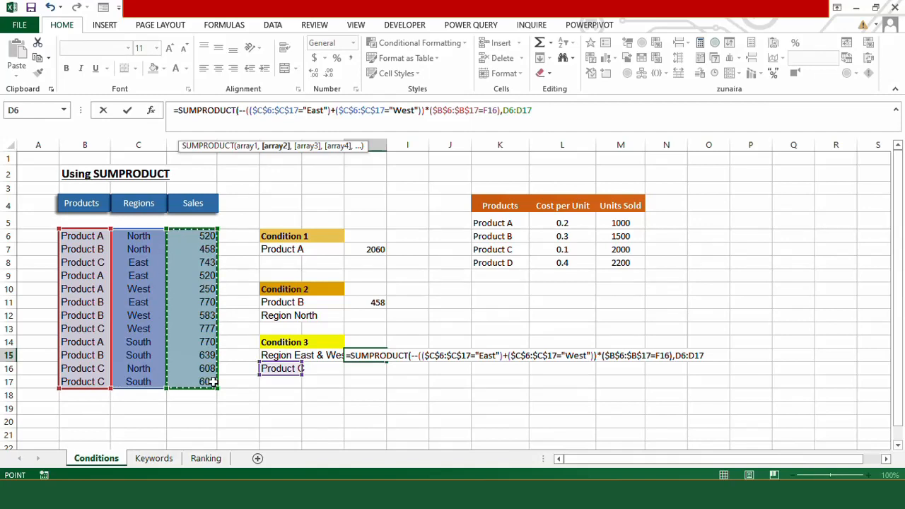
{"action": "type", "text": ")"}
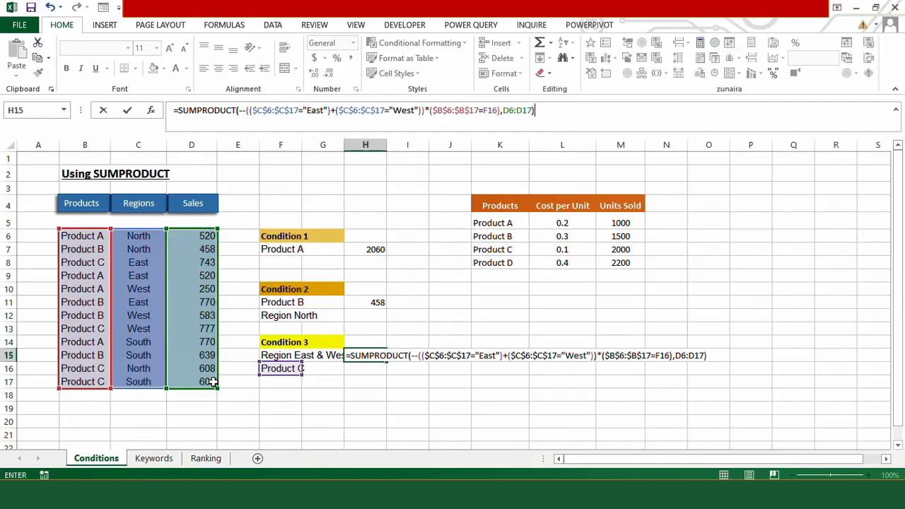
{"action": "key", "text": "Return"}
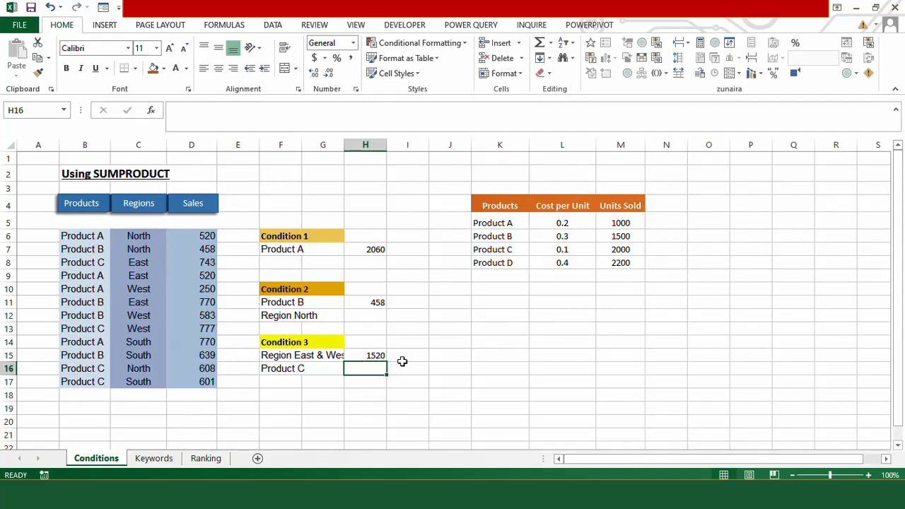
Cross-check the Condition 3 total by adding the two matching sales cells in D19 with =D8+D13.
{"action": "left_click", "coordinate": [198, 409]}
{"action": "type", "text": "="}
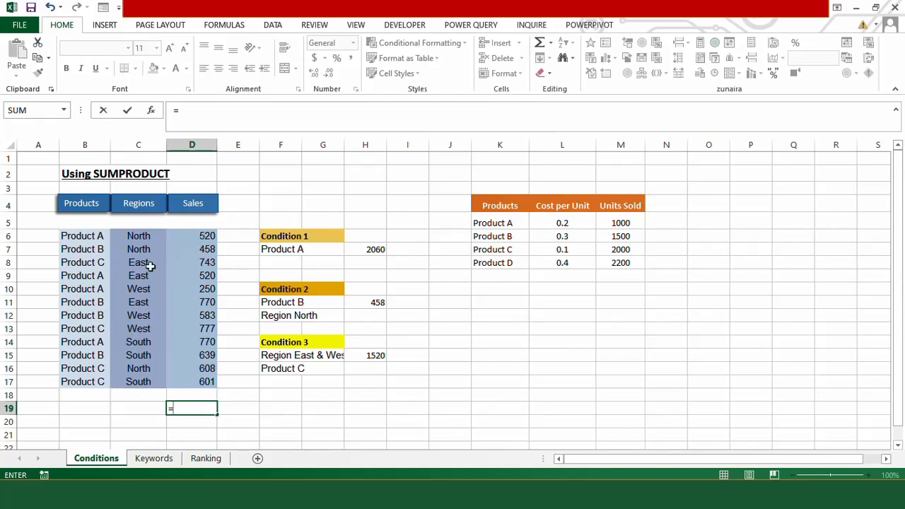
{"action": "left_click", "coordinate": [191, 263]}
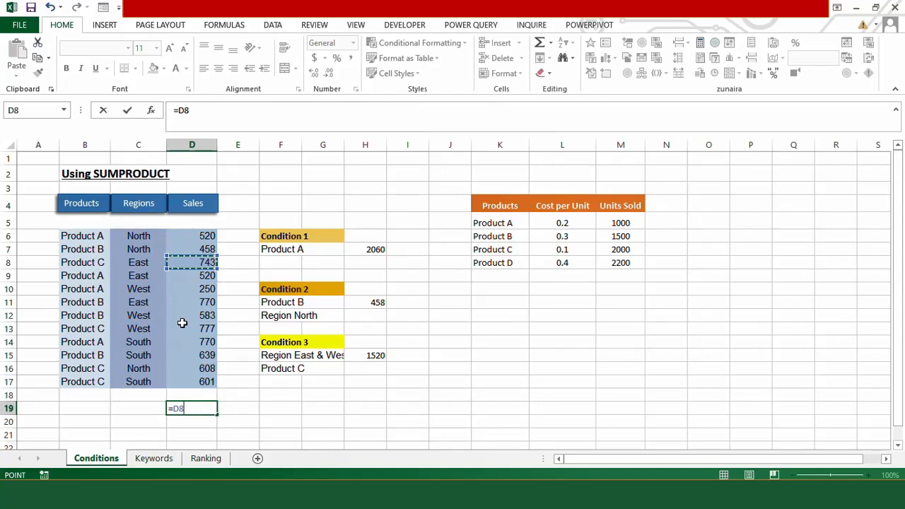
{"action": "type", "text": "+"}
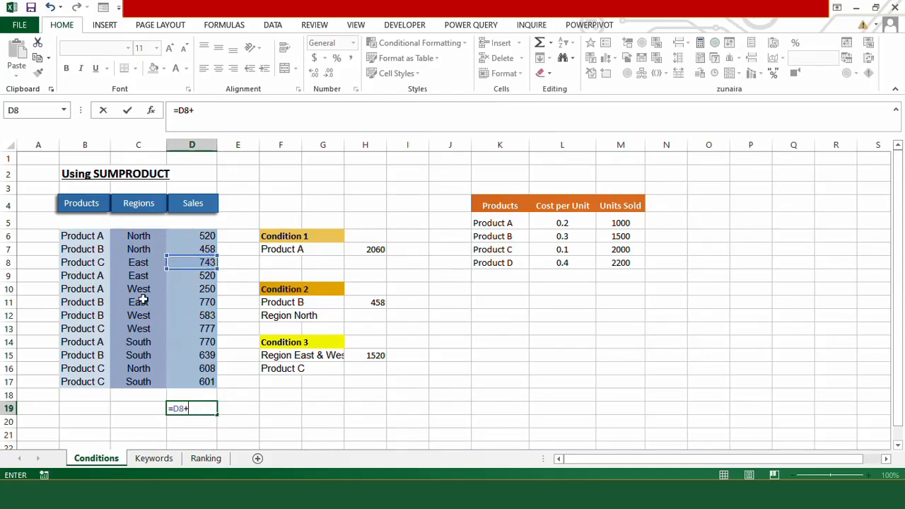
{"action": "left_click", "coordinate": [196, 330]}
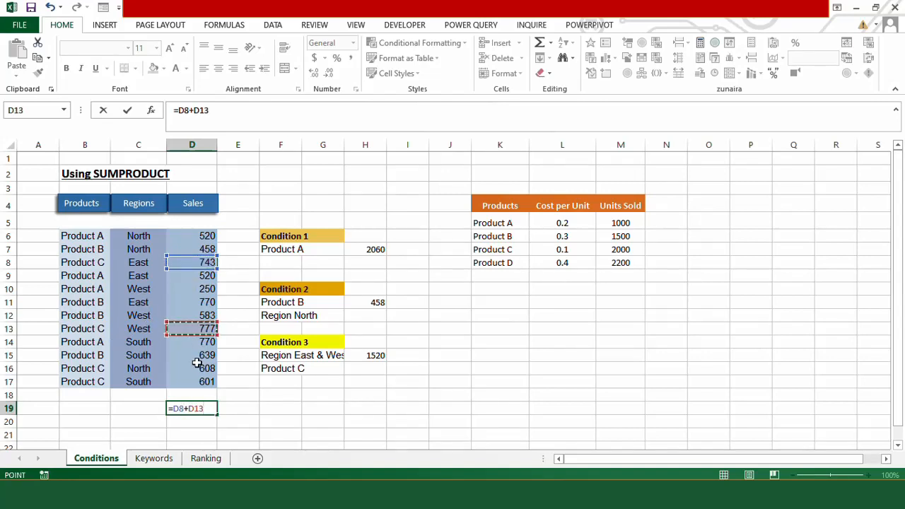
{"action": "key", "text": "Return"}
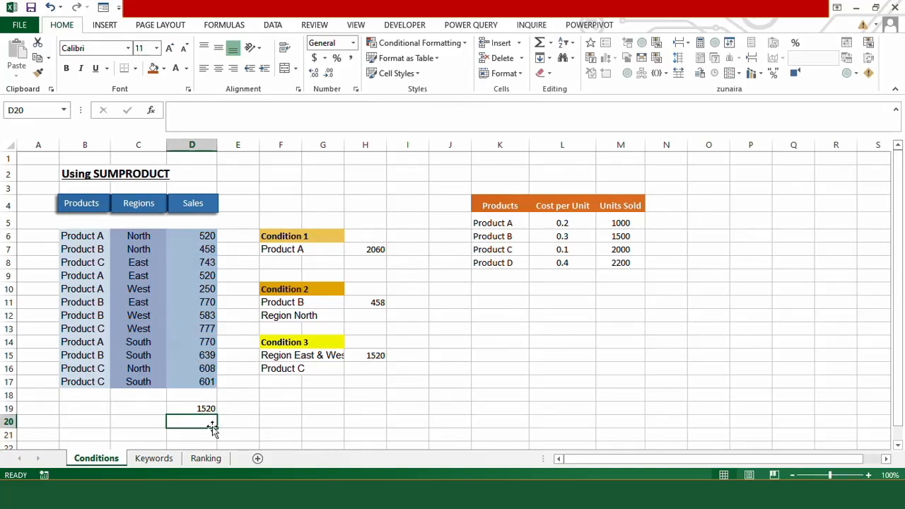
{"action": "key", "text": "Up"}
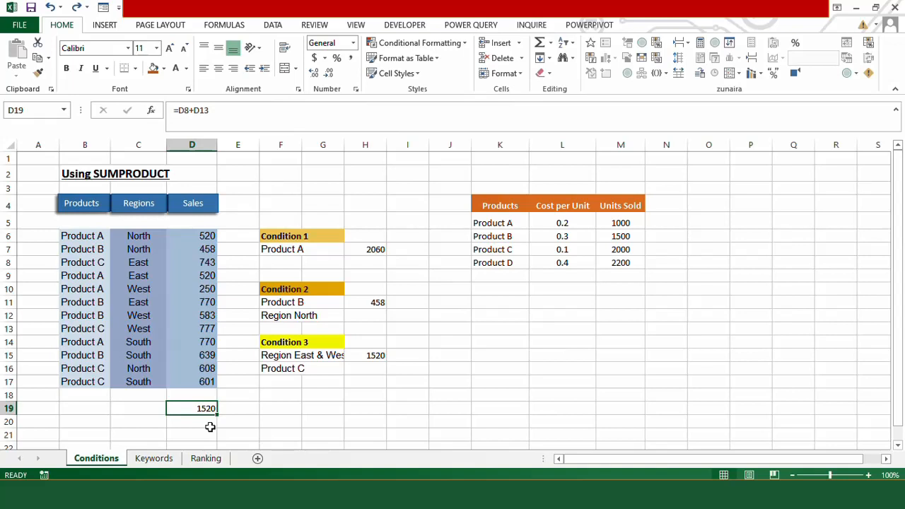
On the Keywords sheet, start a SEARCH formula in E6 with the absolute keyword range $G$6:$G$9 as the find text.
{"action": "left_click", "coordinate": [149, 462]}
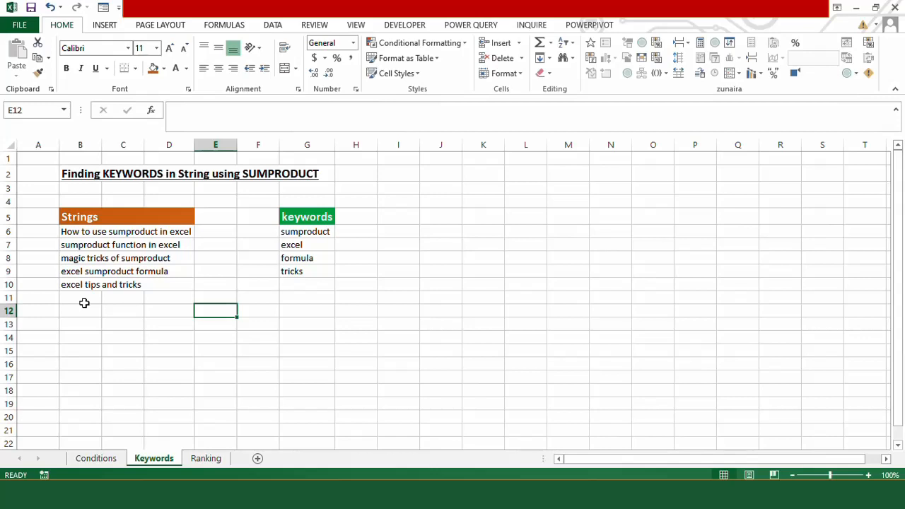
{"action": "left_click", "coordinate": [227, 232]}
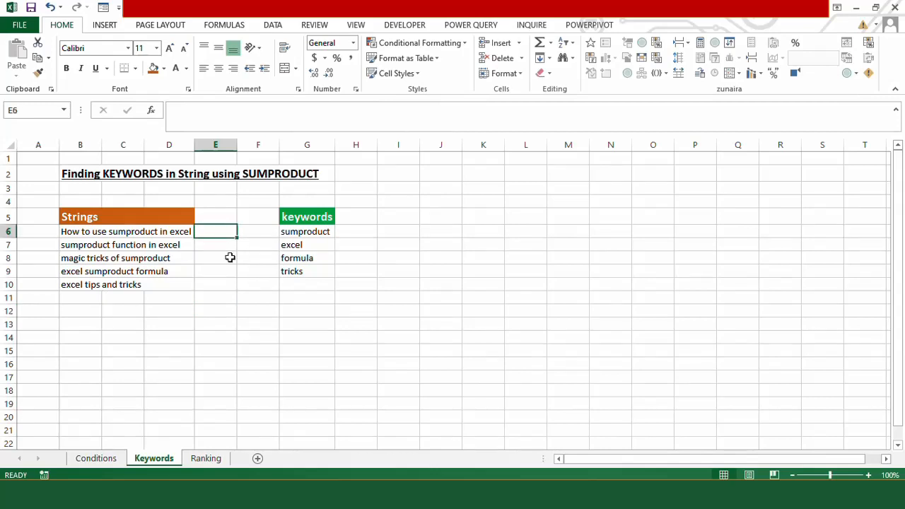
{"action": "type", "text": "=SEARCH"}
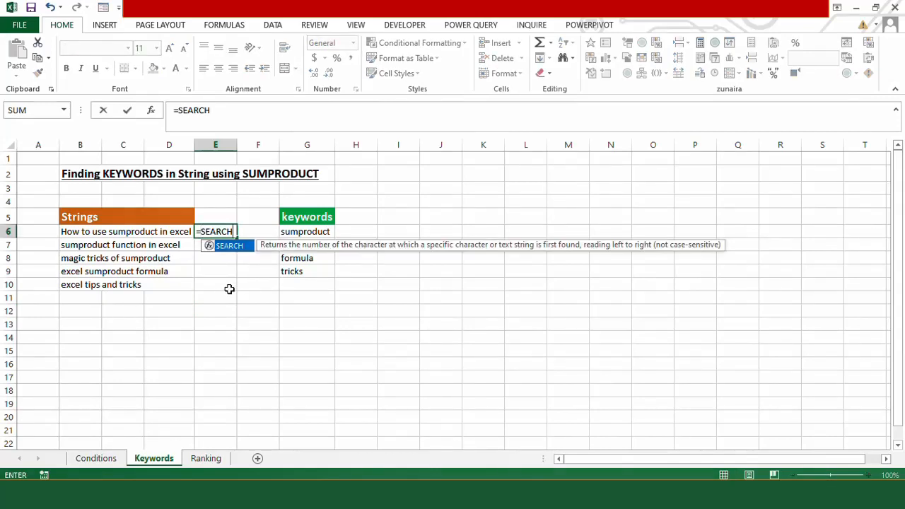
{"action": "type", "text": "("}
{"action": "left_click_drag", "start_coordinate": [318, 232], "coordinate": [319, 272]}
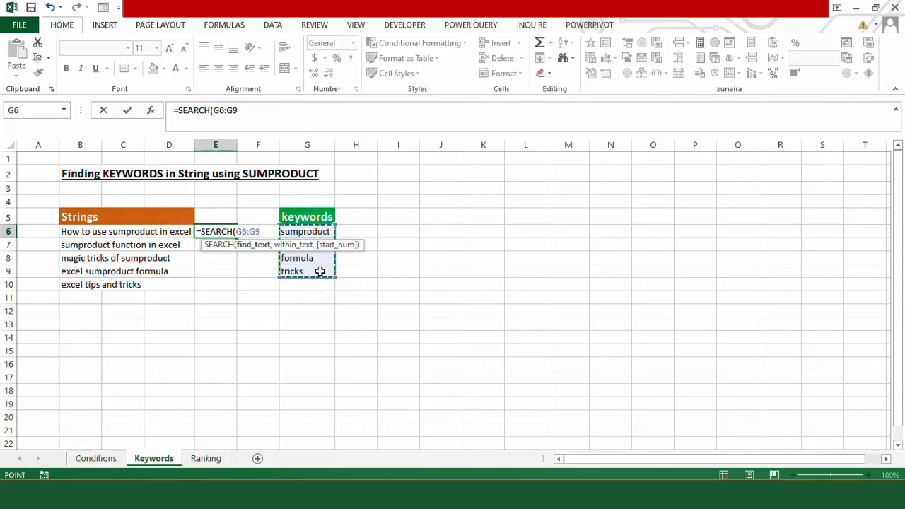
{"action": "key", "text": "F4"}
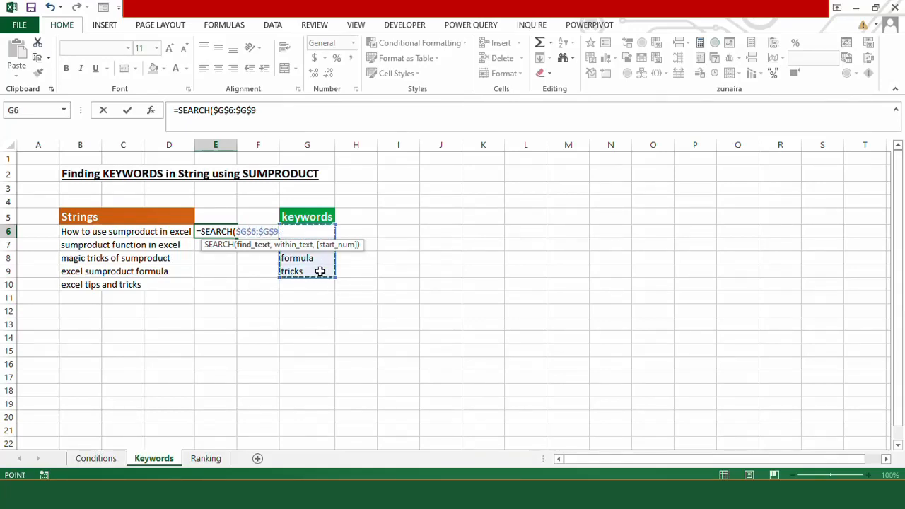
Set B6 as the text to search within and 1 as the start number, completing the E6 SEARCH formula.
{"action": "type", "text": ","}
{"action": "left_click", "coordinate": [67, 232]}
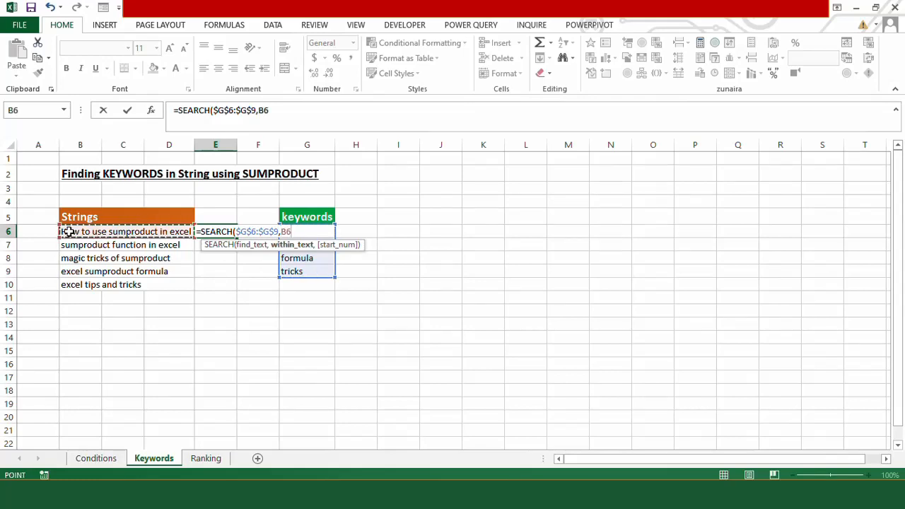
{"action": "type", "text": ","}
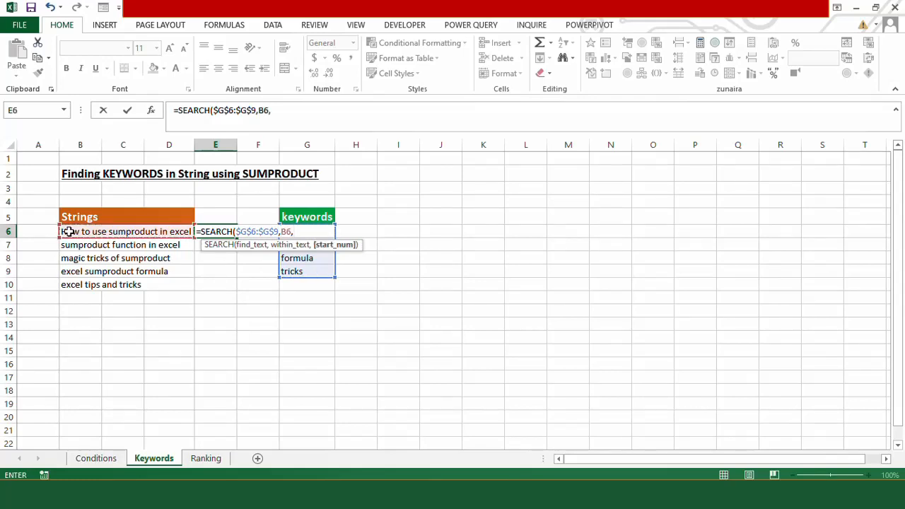
{"action": "type", "text": "1)"}
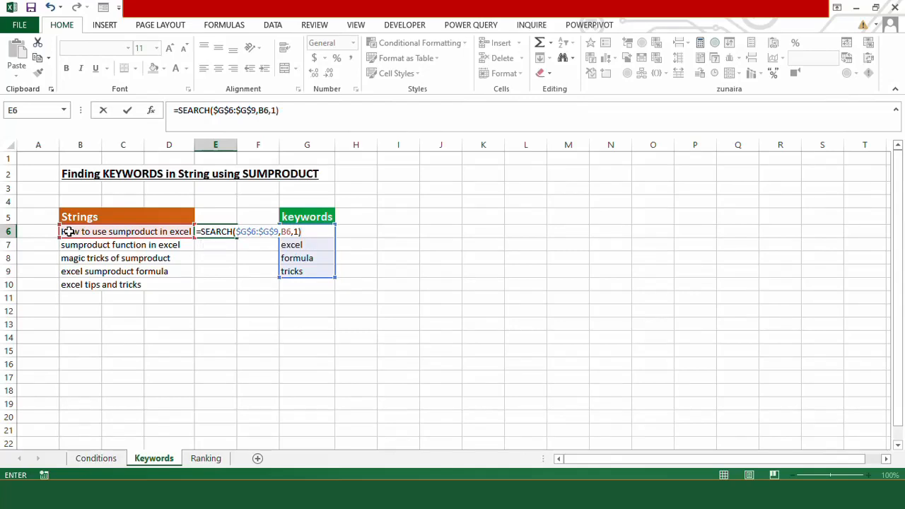
{"action": "key", "text": "Return"}
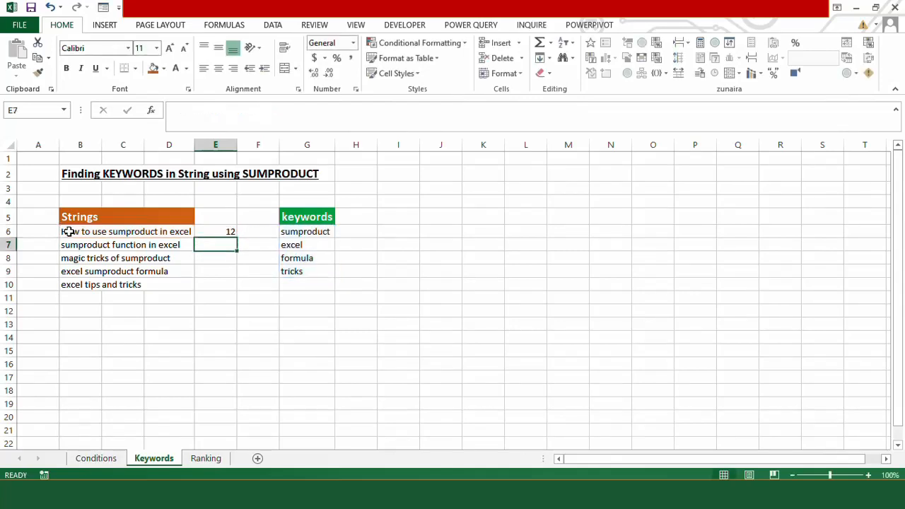
Wrap the SEARCH formula in E6 in ISNUMBER, giving =ISNUMBER(SEARCH($G$6:$G$9,B6,1)).
{"action": "left_click", "coordinate": [227, 230]}
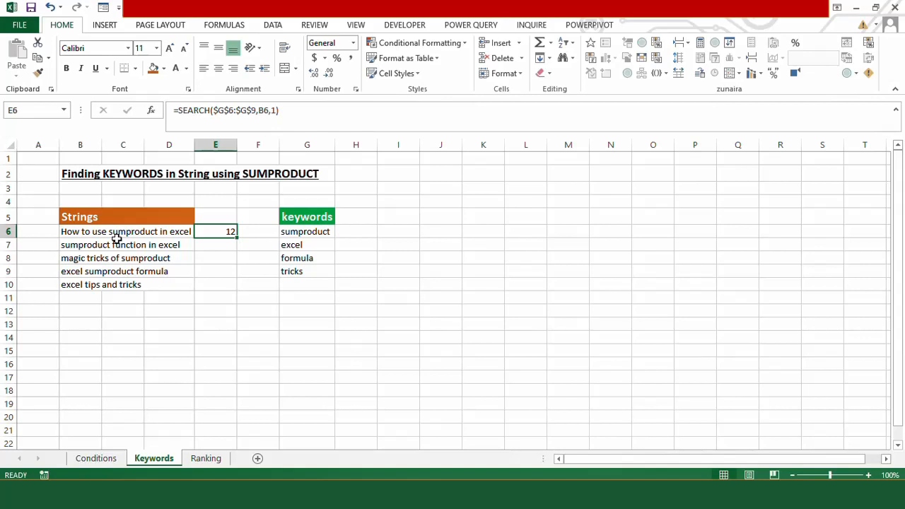
{"action": "key", "text": "F2"}
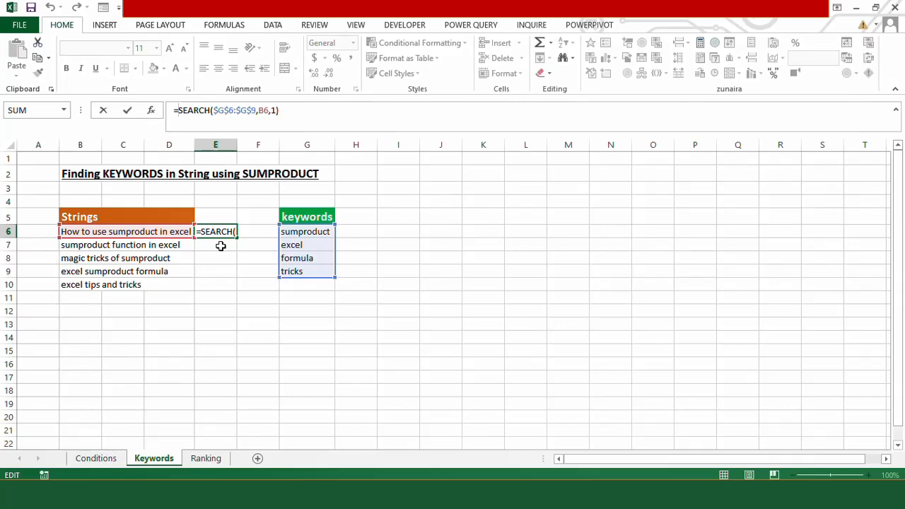
{"action": "type", "text": "isnumber"}
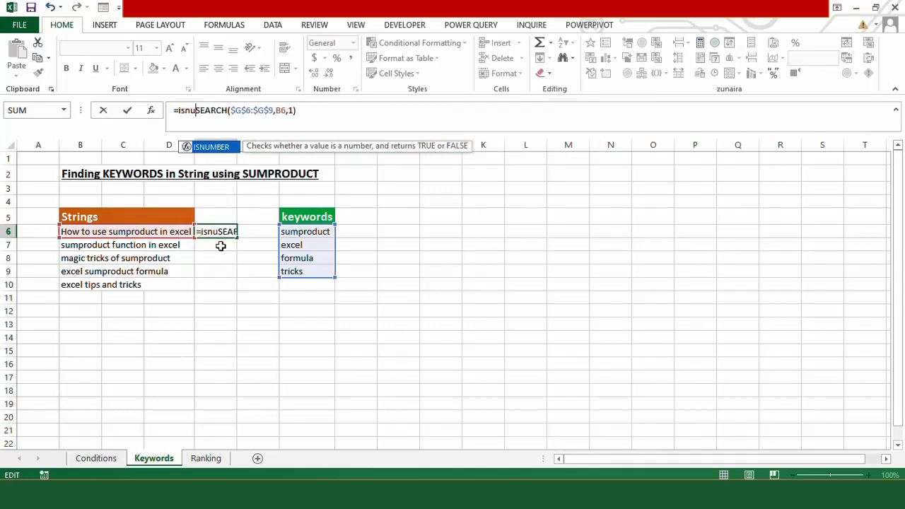
{"action": "type", "text": "("}
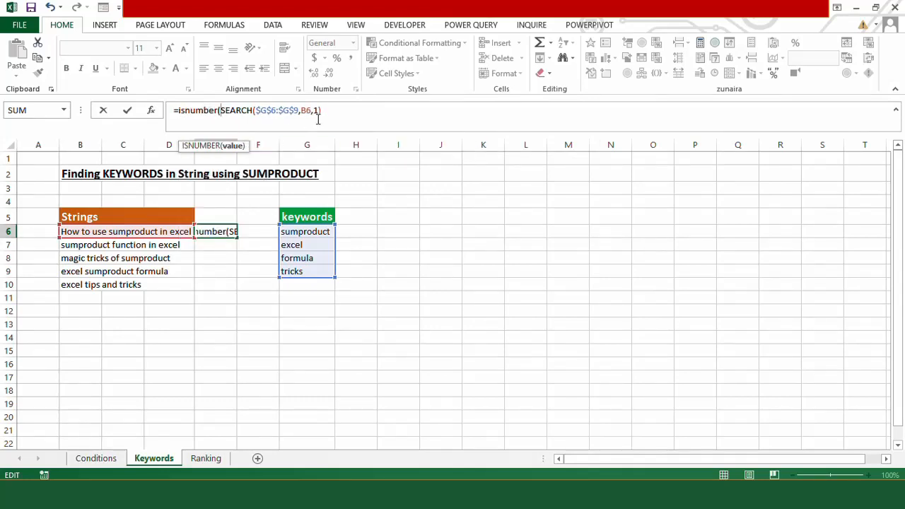
{"action": "type", "text": ")"}
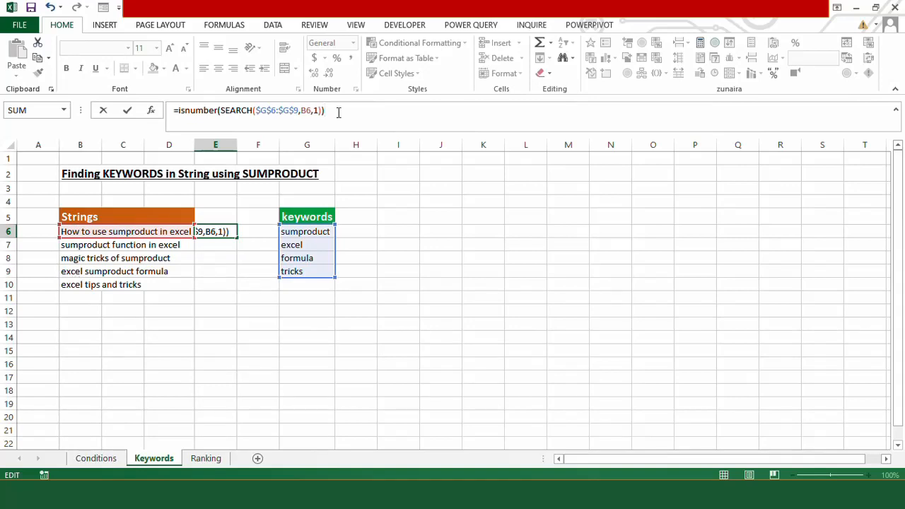
{"action": "key", "text": "Return"}
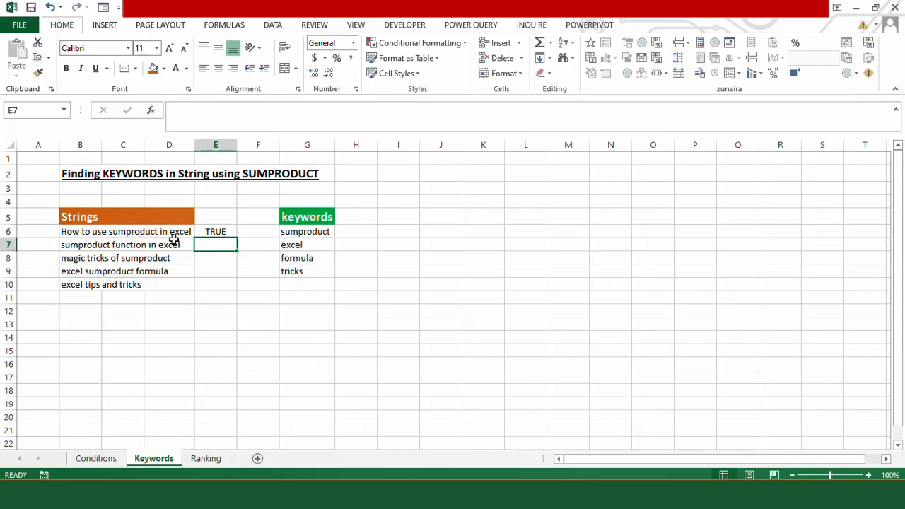
Wrap the E6 formula in SUMPRODUCT with a double negative, giving =SUMPRODUCT(--ISNUMBER(SEARCH($G$6:$G$9,B6,1))).
{"action": "left_click", "coordinate": [220, 232]}
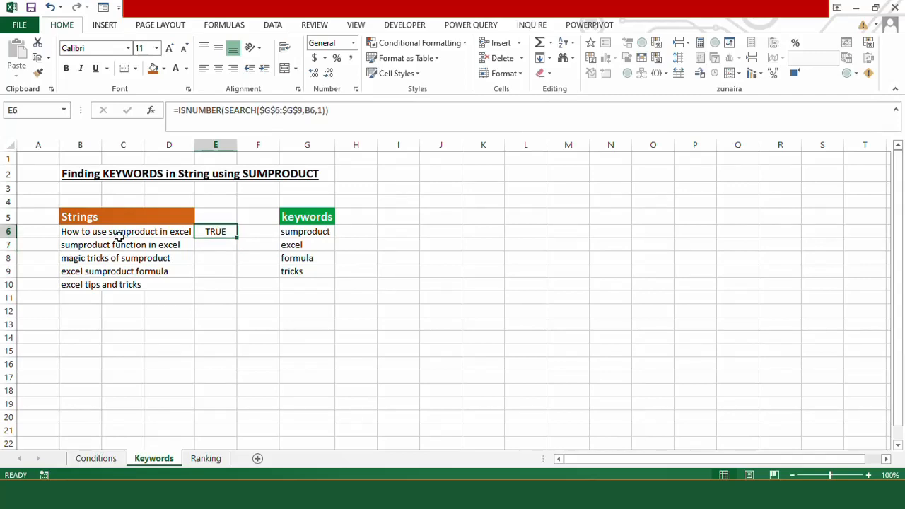
{"action": "left_click", "coordinate": [176, 111]}
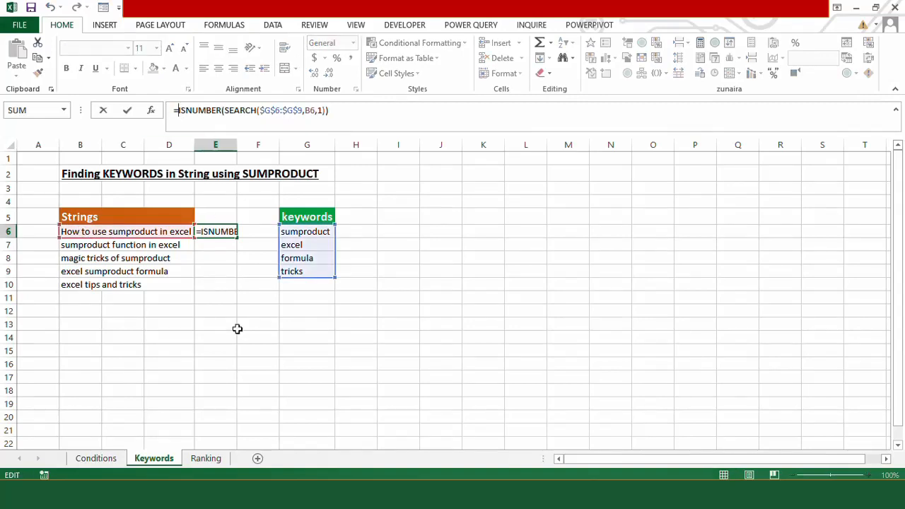
{"action": "type", "text": "SUMPRODUCT("}
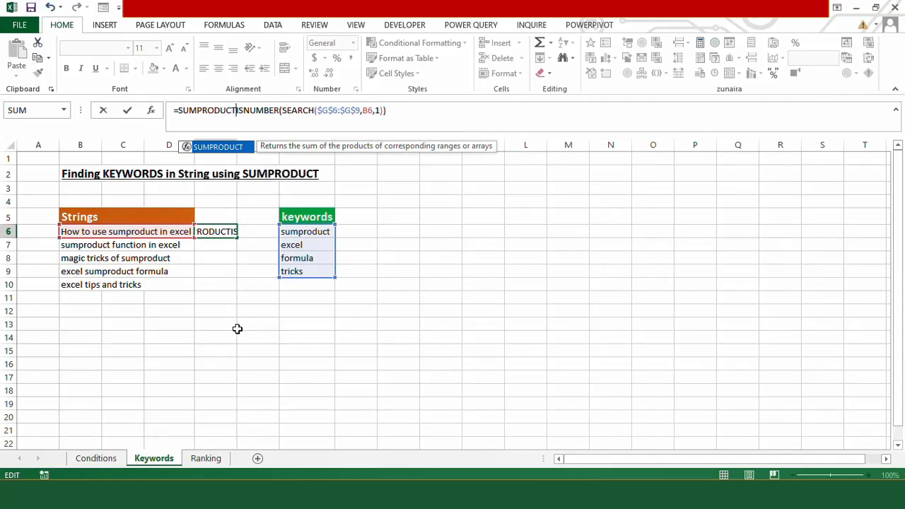
{"action": "type", "text": "--"}
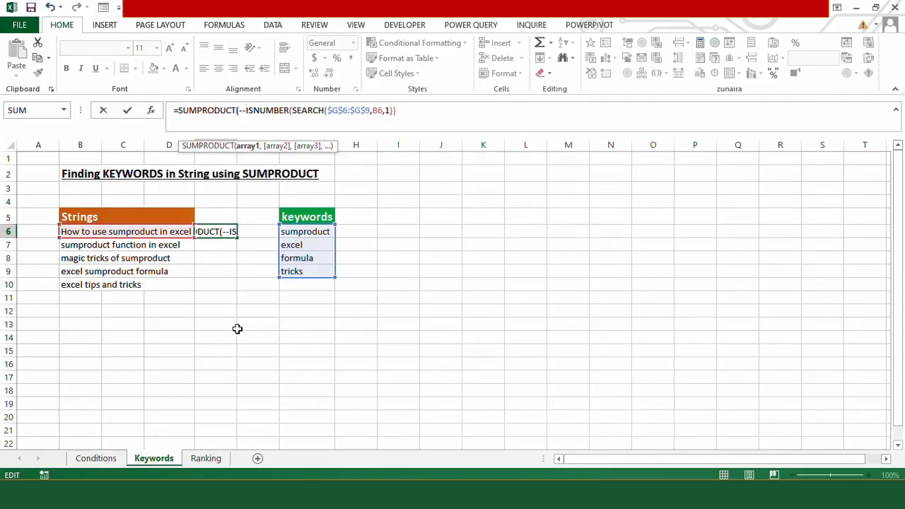
{"action": "left_click", "coordinate": [402, 111]}
{"action": "type", "text": ")"}
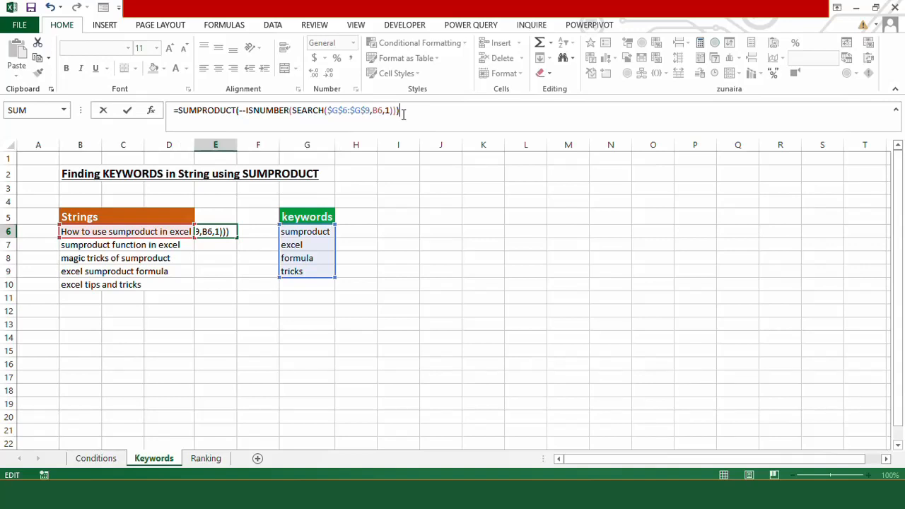
{"action": "key", "text": "Return"}
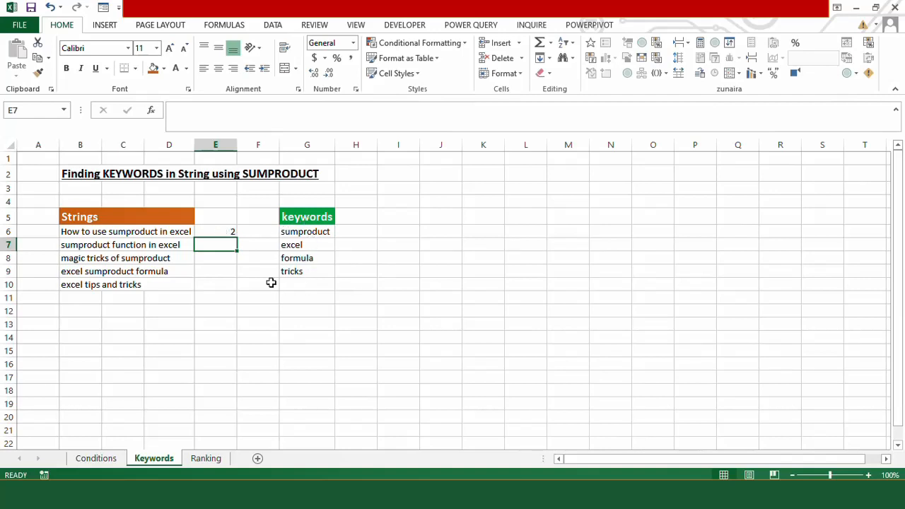
Fill the E6 keyword-count formula down through E10 for the remaining strings.
{"action": "left_click", "coordinate": [216, 231]}
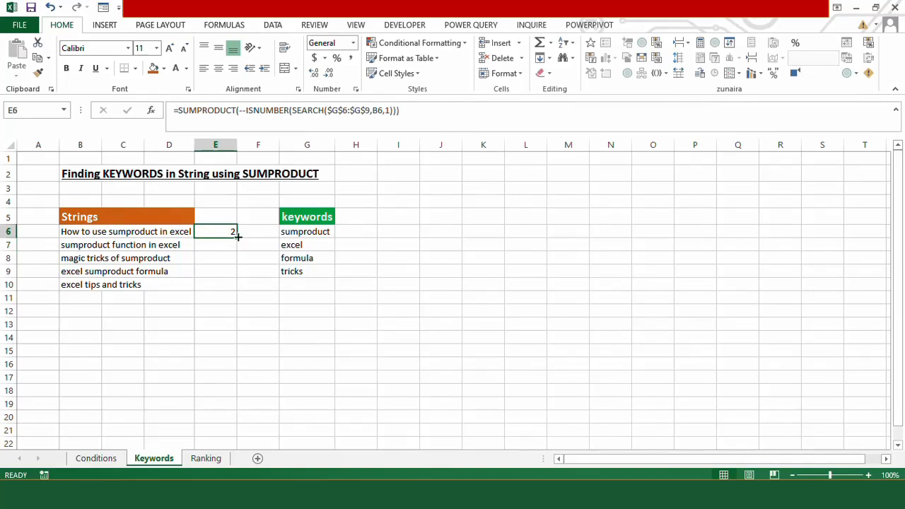
{"action": "left_click_drag", "start_coordinate": [237, 237], "coordinate": [239, 288]}
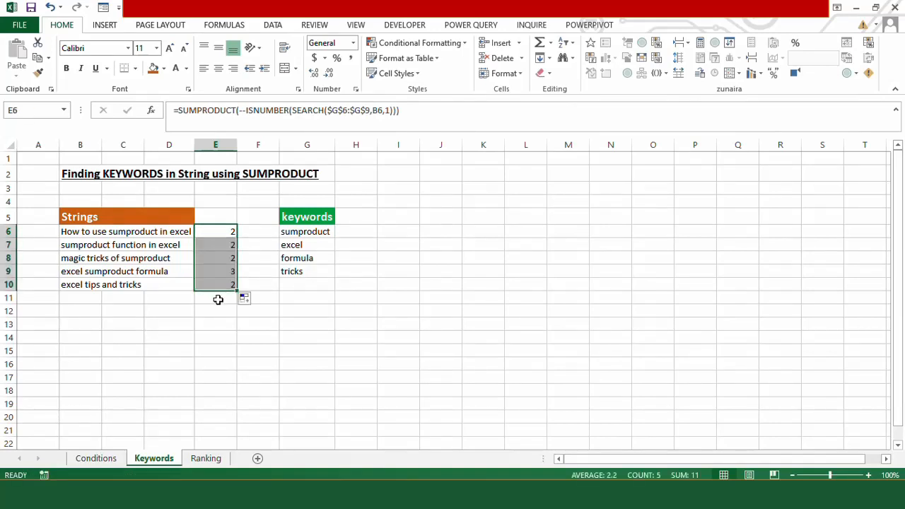
{"action": "left_click", "coordinate": [218, 299]}
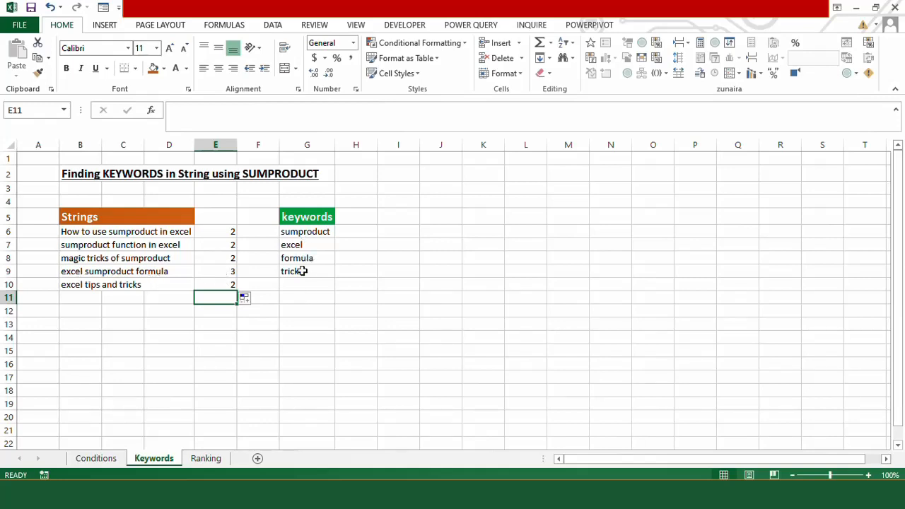
{"action": "left_click", "coordinate": [221, 327]}
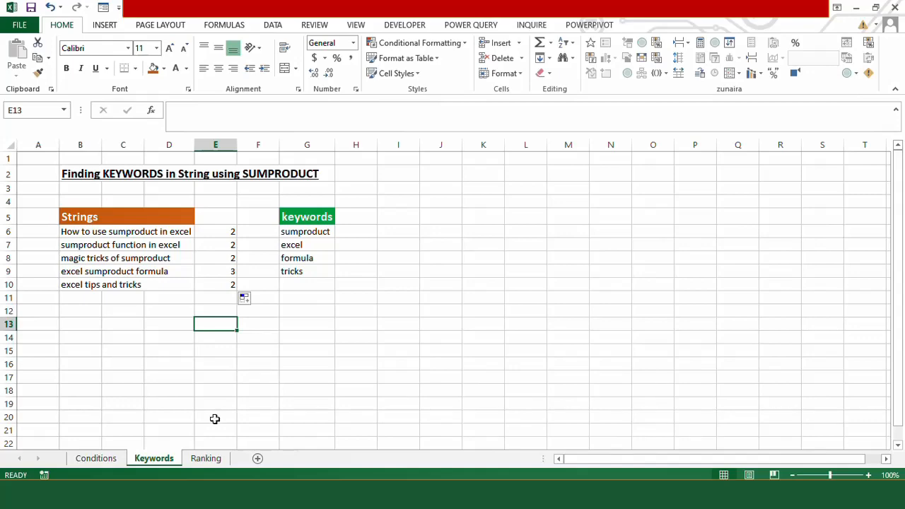
On the Ranking sheet, start a SUMPRODUCT formula in D5 with the product condition ($B$5:$B$16=B5) and a multiplication sign.
{"action": "left_click", "coordinate": [207, 459]}
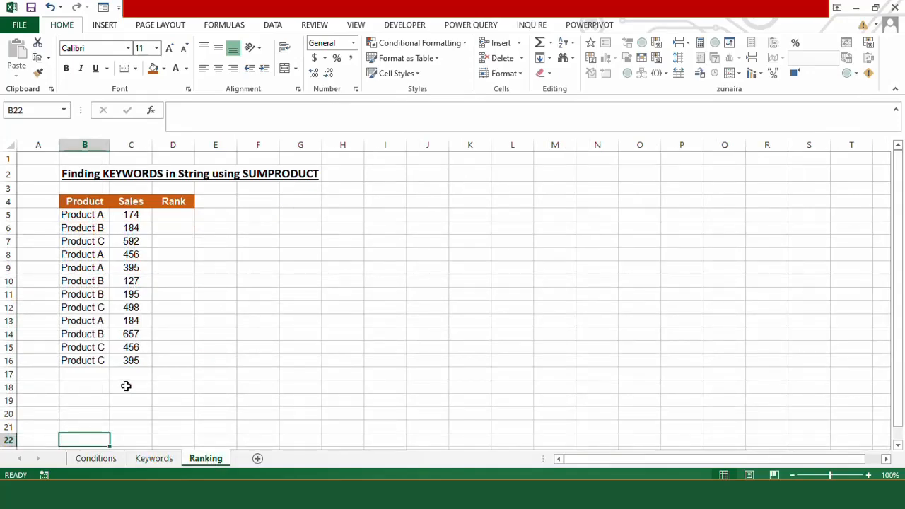
{"action": "left_click", "coordinate": [95, 387]}
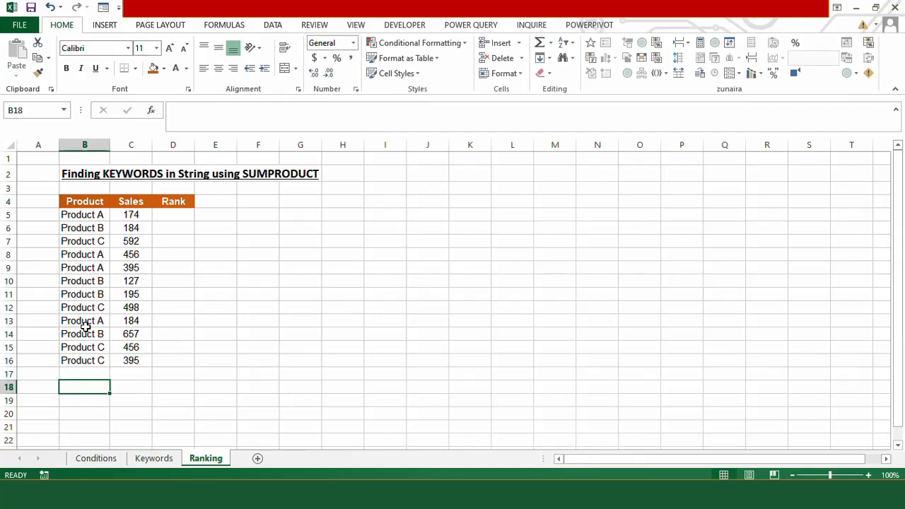
{"action": "left_click", "coordinate": [177, 214]}
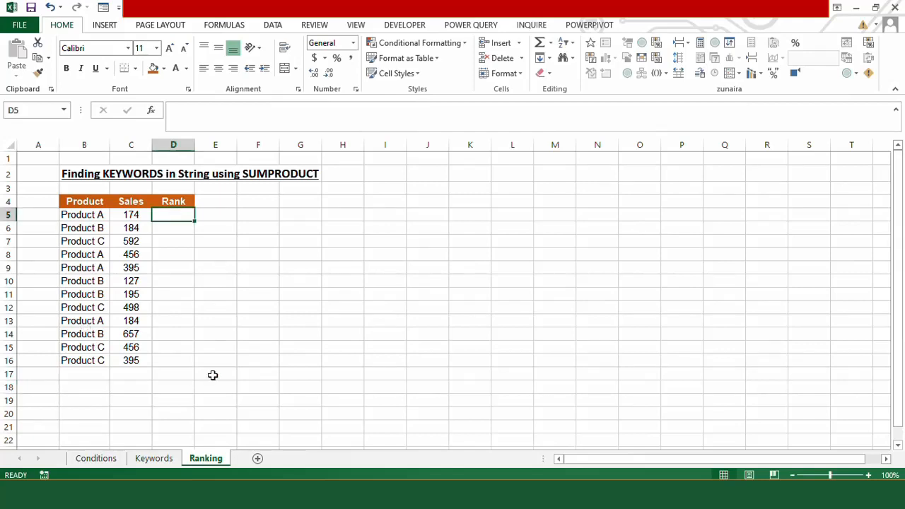
{"action": "type", "text": "="}
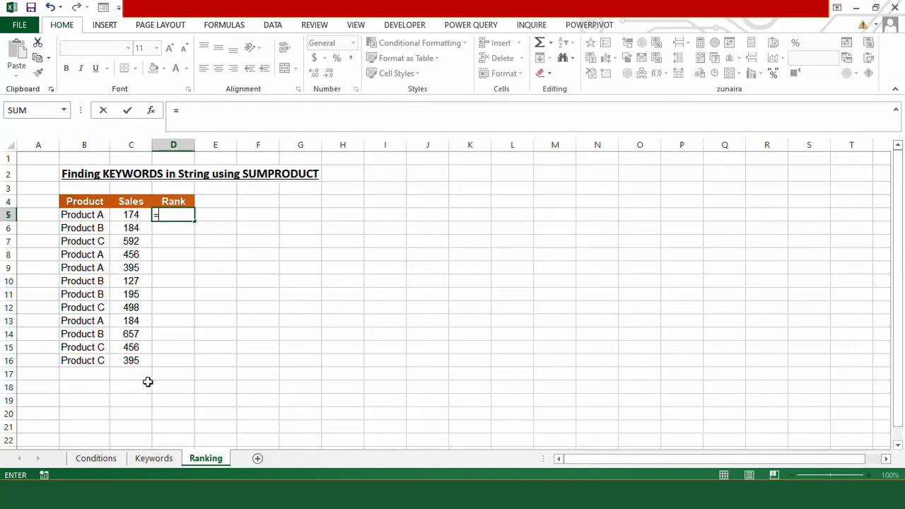
{"action": "type", "text": "SUMPRODUCT("}
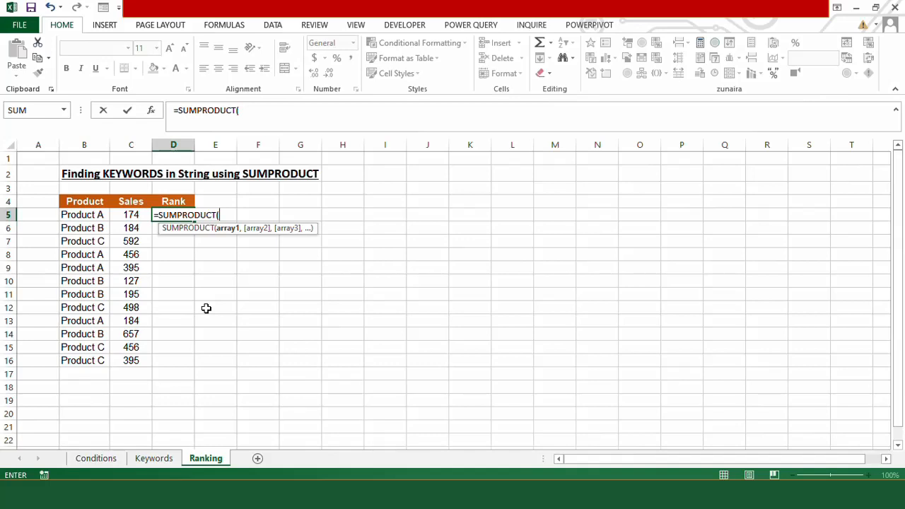
{"action": "type", "text": "("}
{"action": "left_click_drag", "start_coordinate": [89, 213], "coordinate": [88, 360]}
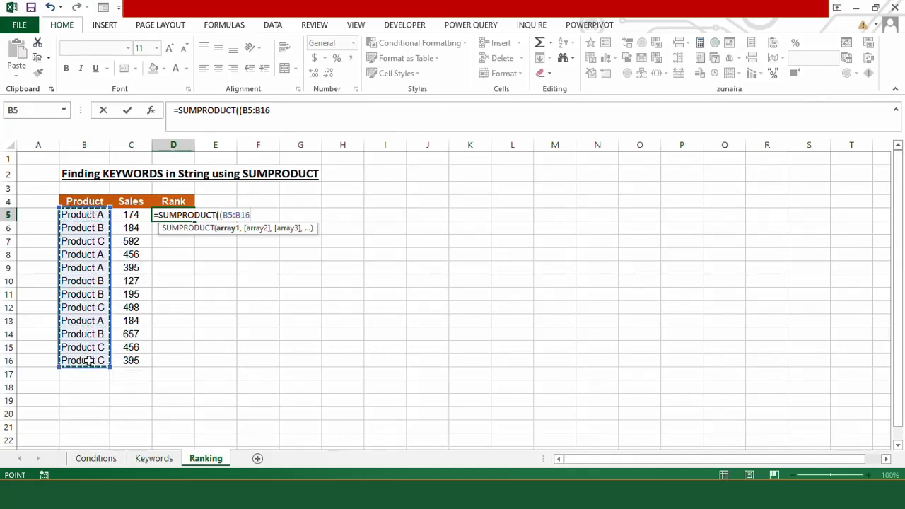
{"action": "key", "text": "F4"}
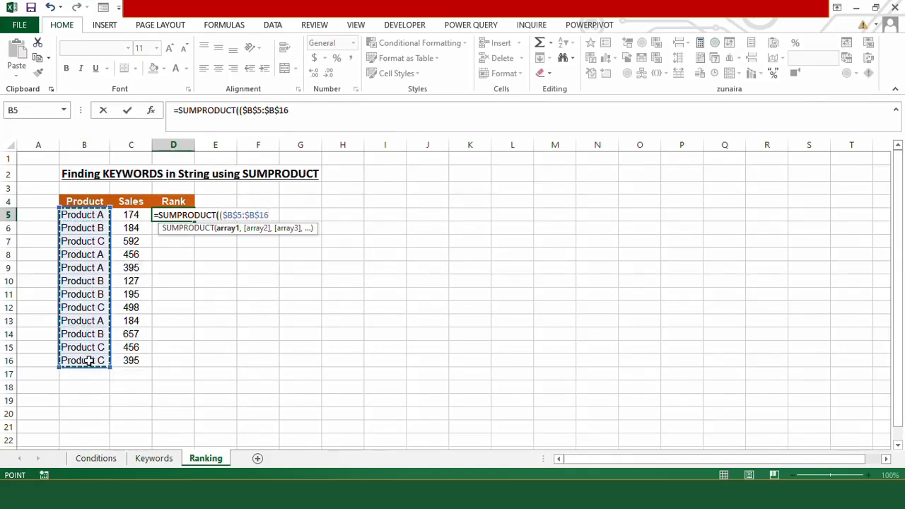
{"action": "type", "text": "="}
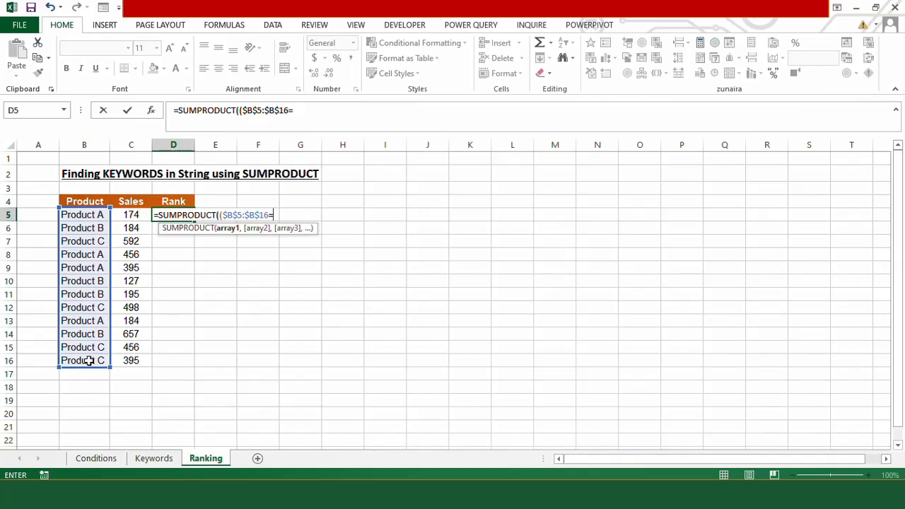
{"action": "left_click", "coordinate": [86, 215]}
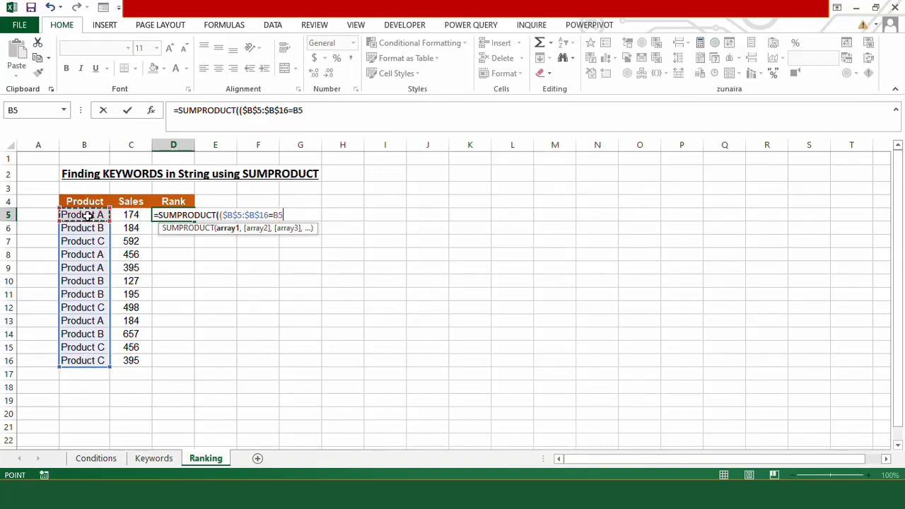
{"action": "type", "text": ")*("}
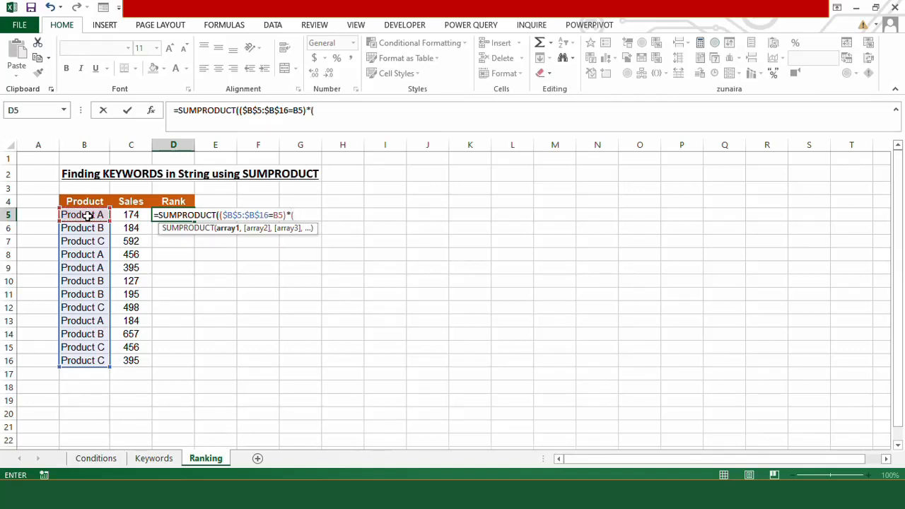
Complete the D5 rank formula with the sales comparison (C5>$C$5:$C$16) and add 1 to the SUMPRODUCT result.
{"action": "left_click", "coordinate": [139, 214]}
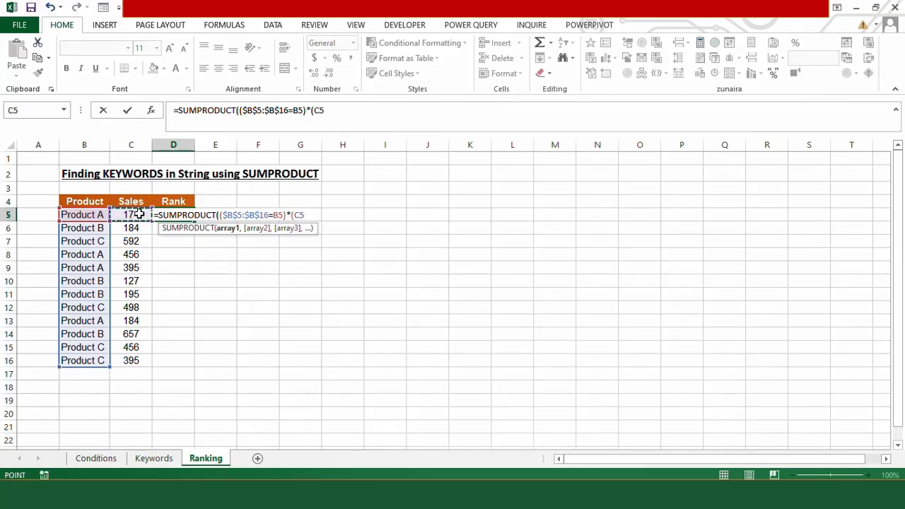
{"action": "type", "text": ">"}
{"action": "left_click_drag", "start_coordinate": [134, 213], "coordinate": [134, 359]}
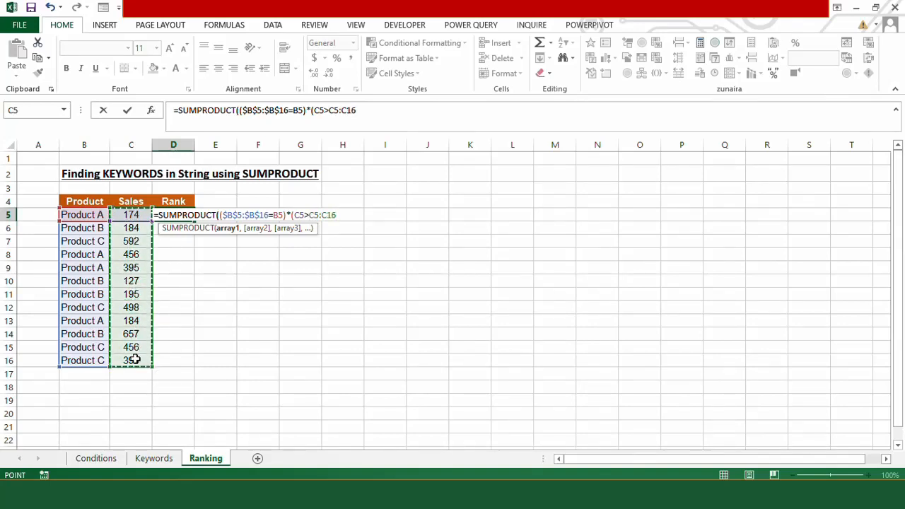
{"action": "key", "text": "F4"}
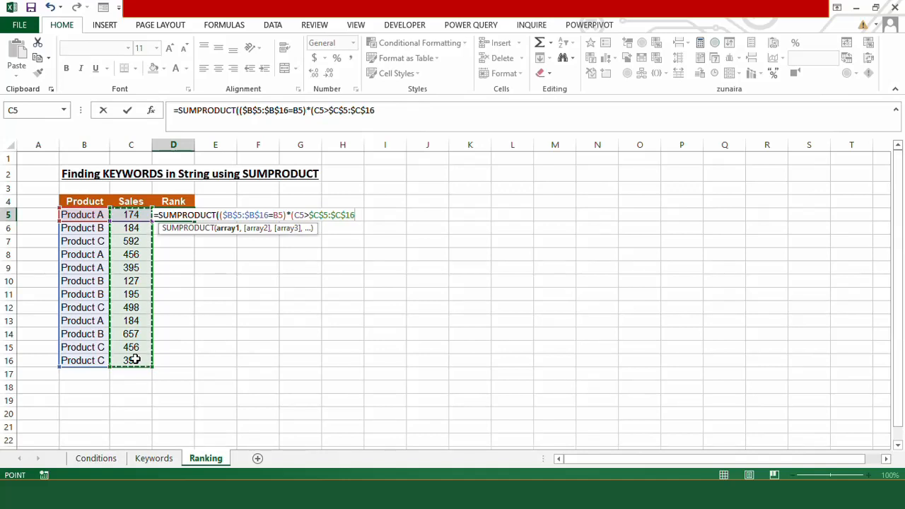
{"action": "type", "text": "))+1"}
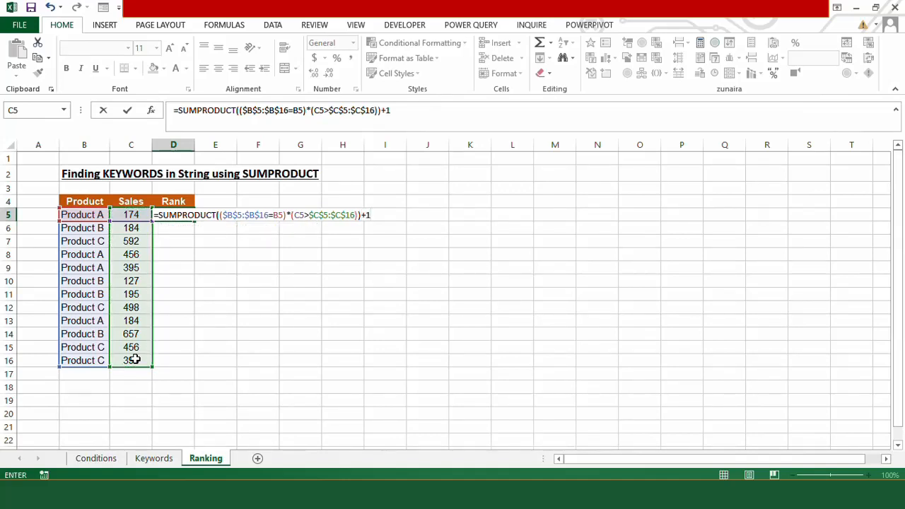
{"action": "key", "text": "Return"}
Fill the D5 rank formula down the Rank column through D16.
{"action": "left_click", "coordinate": [186, 216]}
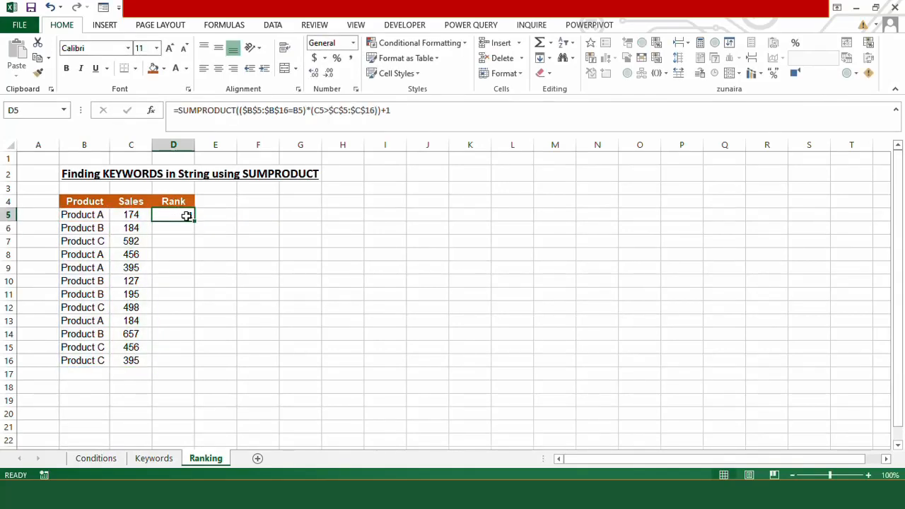
{"action": "double_click", "coordinate": [194, 221]}
{"action": "left_click", "coordinate": [176, 380]}
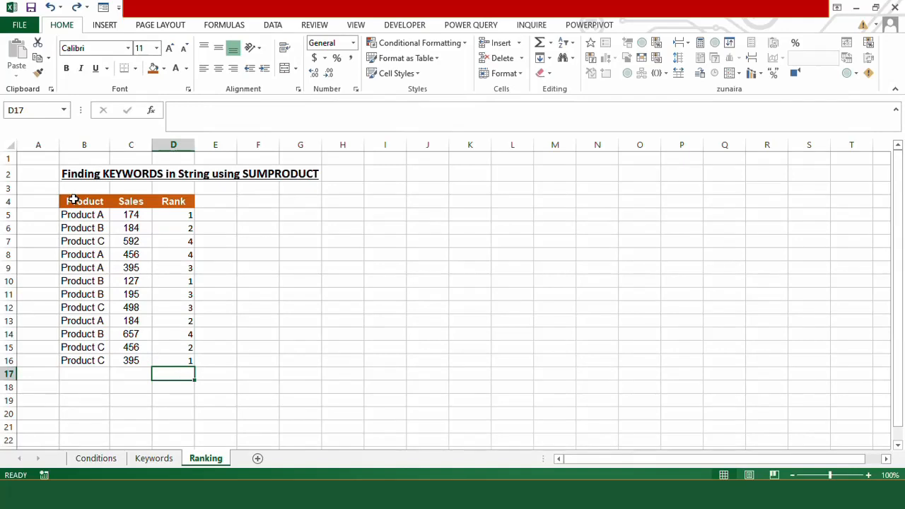
Filter the Product, Sales and Rank table to Product A to check its ranks, and remove the filter again.
{"action": "left_click_drag", "start_coordinate": [72, 200], "coordinate": [170, 201]}
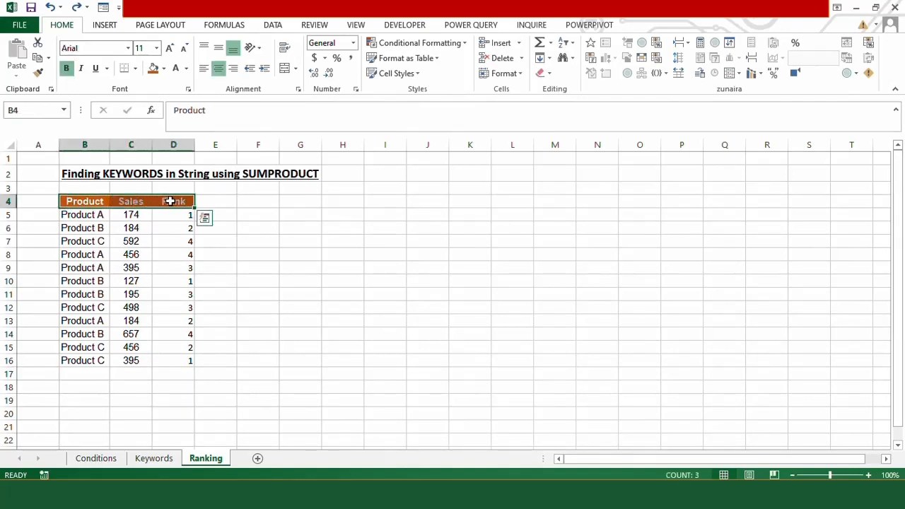
{"action": "key", "text": "ctrl+shift+l"}
{"action": "key", "text": "alt+Down"}
{"action": "left_click", "coordinate": [39, 330]}
{"action": "left_click", "coordinate": [40, 340]}
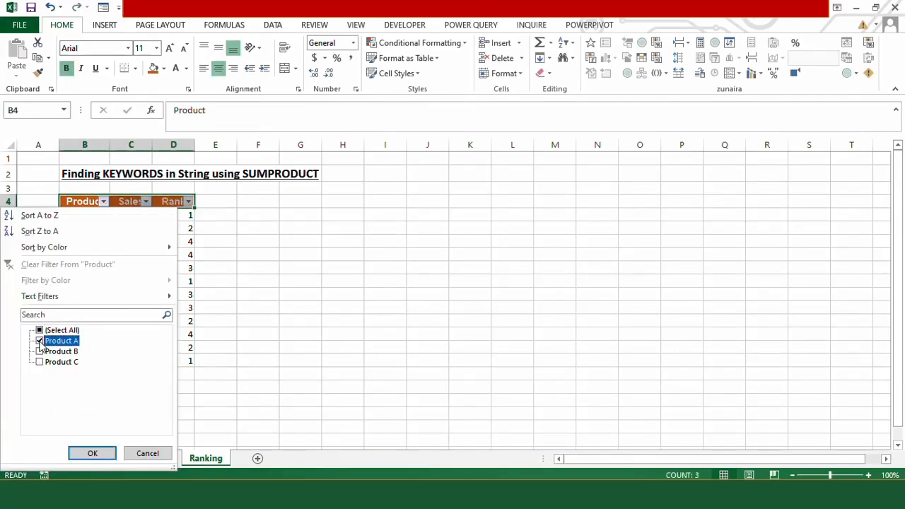
{"action": "left_click", "coordinate": [92, 453]}
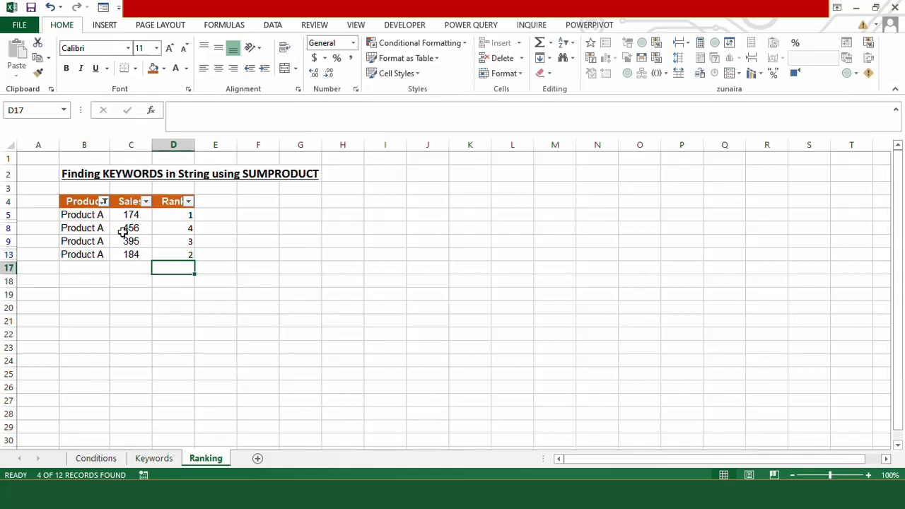
{"action": "left_click_drag", "start_coordinate": [81, 201], "coordinate": [169, 201]}
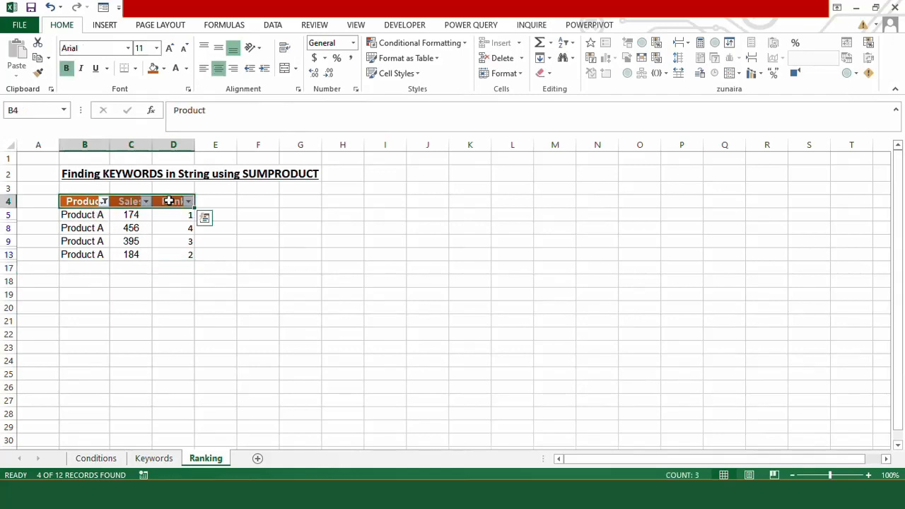
{"action": "key", "text": "ctrl+shift+l"}
Reverse the ranking order by changing the D5 comparison to C5<$C$5:$C$16, and refill the formula down to D16.
{"action": "left_click", "coordinate": [177, 216]}
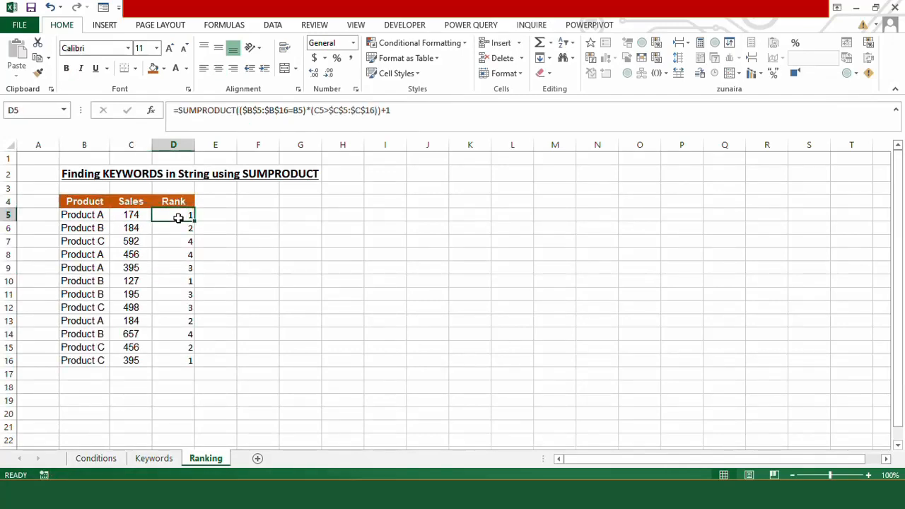
{"action": "left_click", "coordinate": [329, 113]}
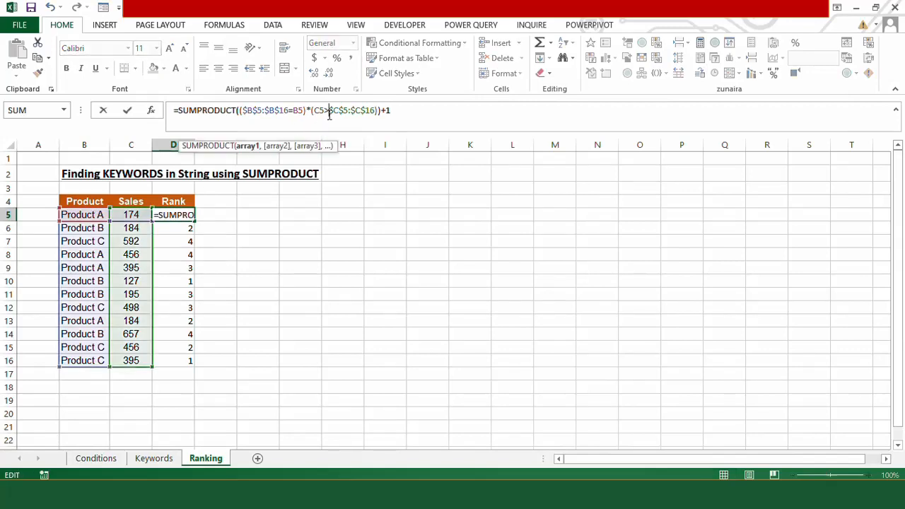
{"action": "key", "text": "BackSpace"}
{"action": "type", "text": "<"}
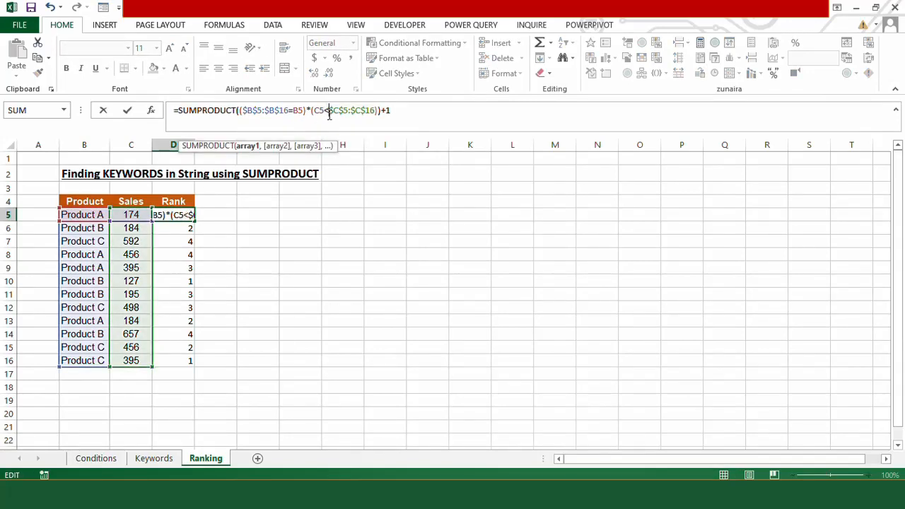
{"action": "key", "text": "Return"}
{"action": "left_click", "coordinate": [182, 215]}
{"action": "double_click", "coordinate": [194, 221]}
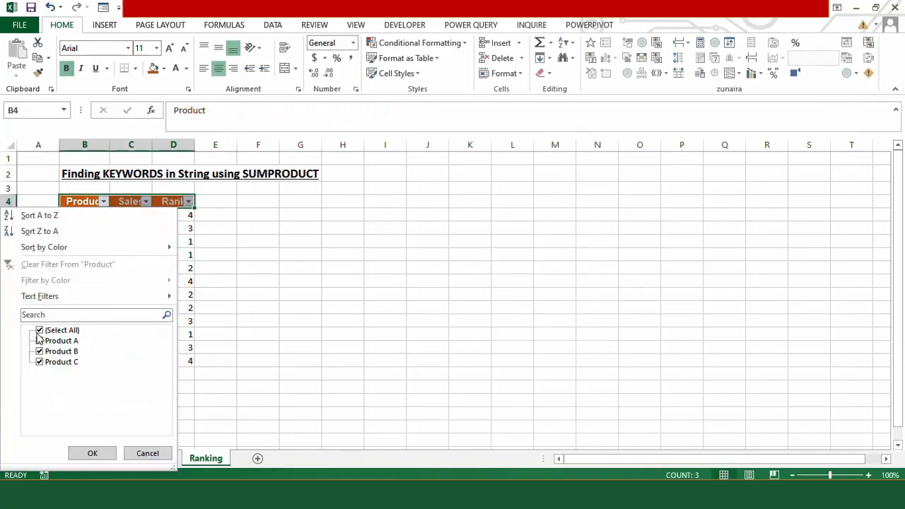
Filter the Product column to show only Product A with its reversed ranks.
{"action": "left_click", "coordinate": [40, 331]}
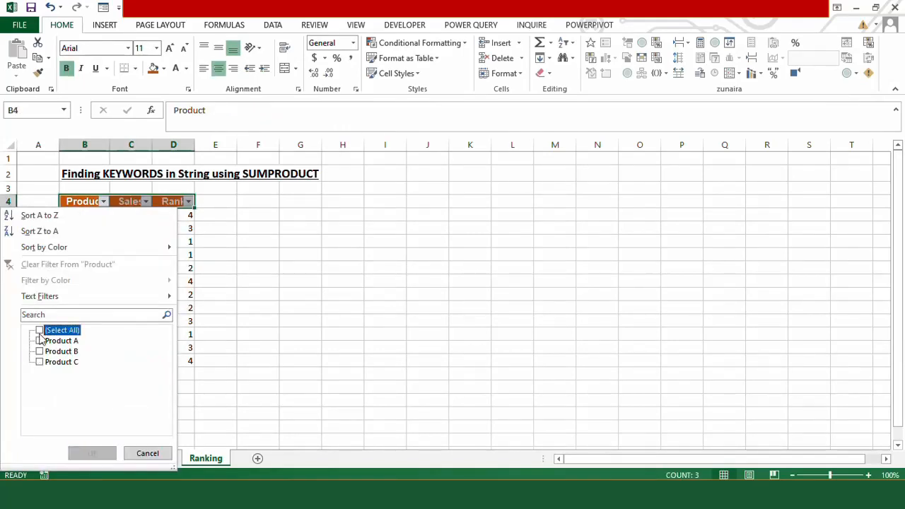
{"action": "left_click", "coordinate": [40, 342]}
{"action": "left_click", "coordinate": [92, 453]}
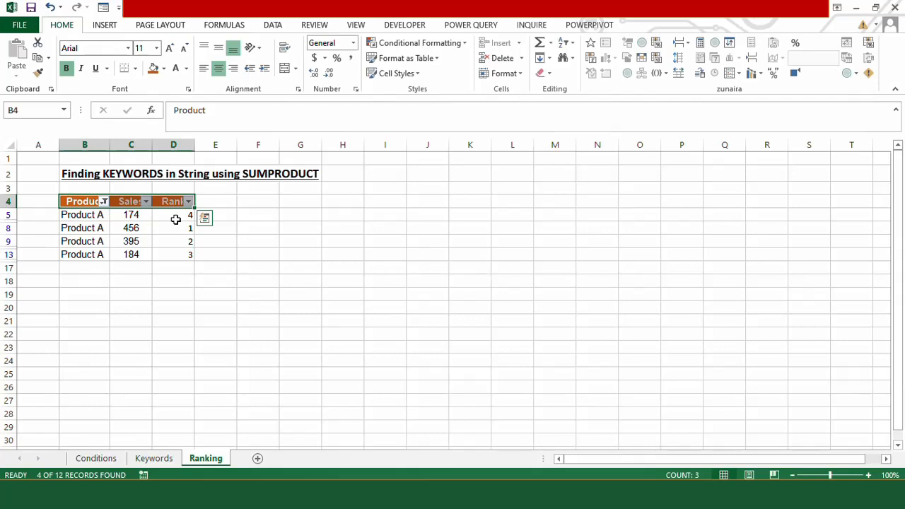
Switch the Product filter to show only Product B and select the rank cell D10 to inspect its formula.
{"action": "left_click", "coordinate": [104, 202]}
{"action": "left_click", "coordinate": [40, 341]}
{"action": "left_click", "coordinate": [40, 351]}
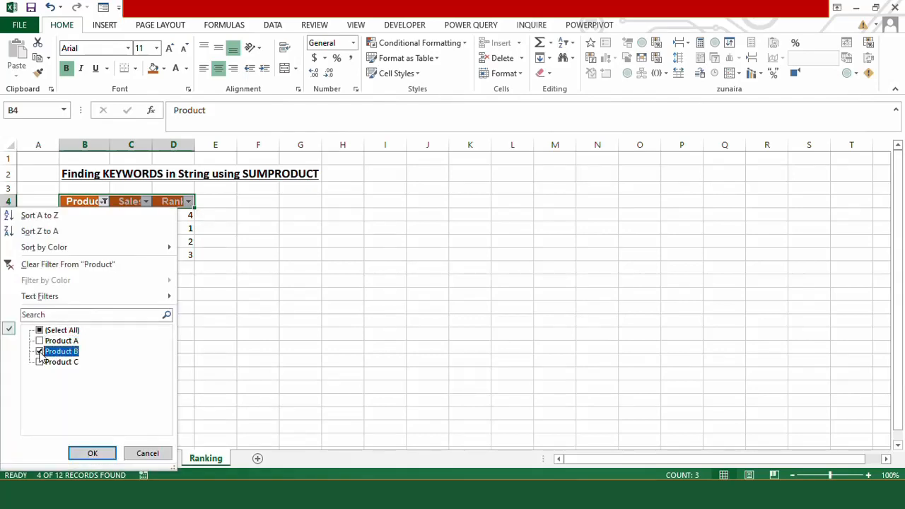
{"action": "left_click", "coordinate": [93, 453]}
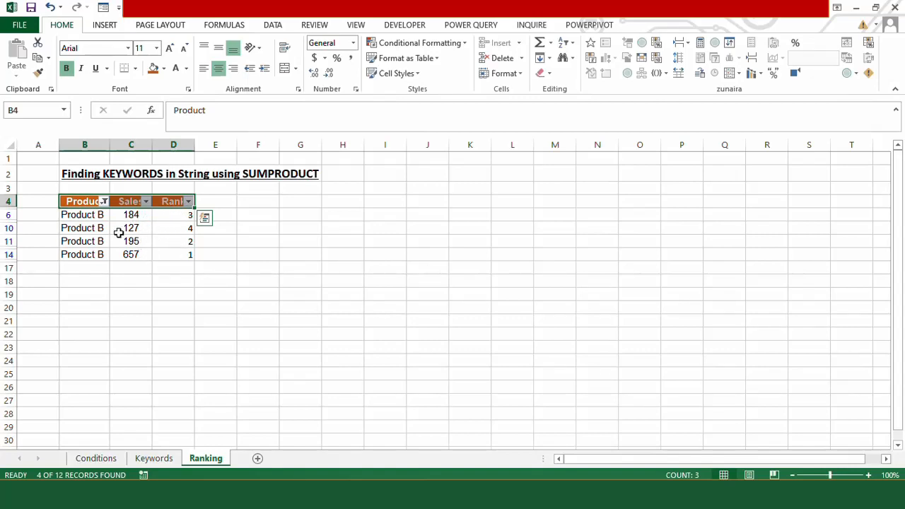
{"action": "left_click", "coordinate": [172, 229]}
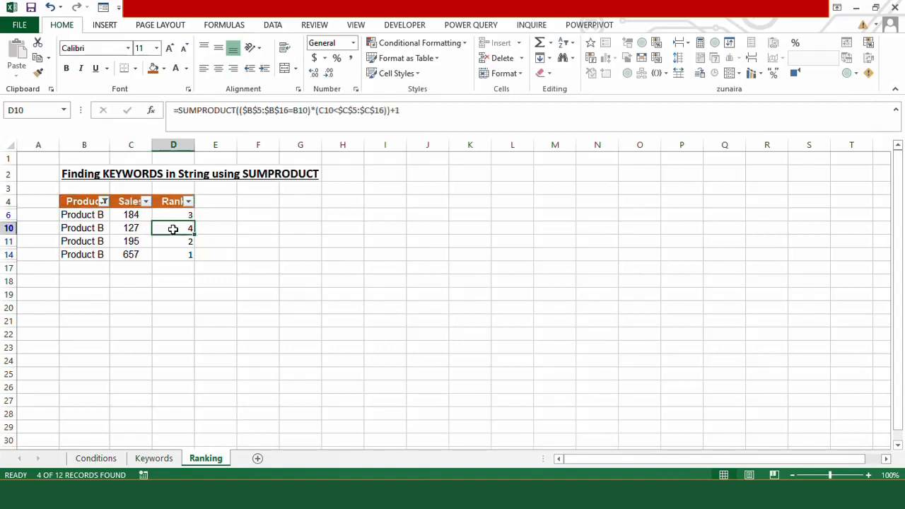